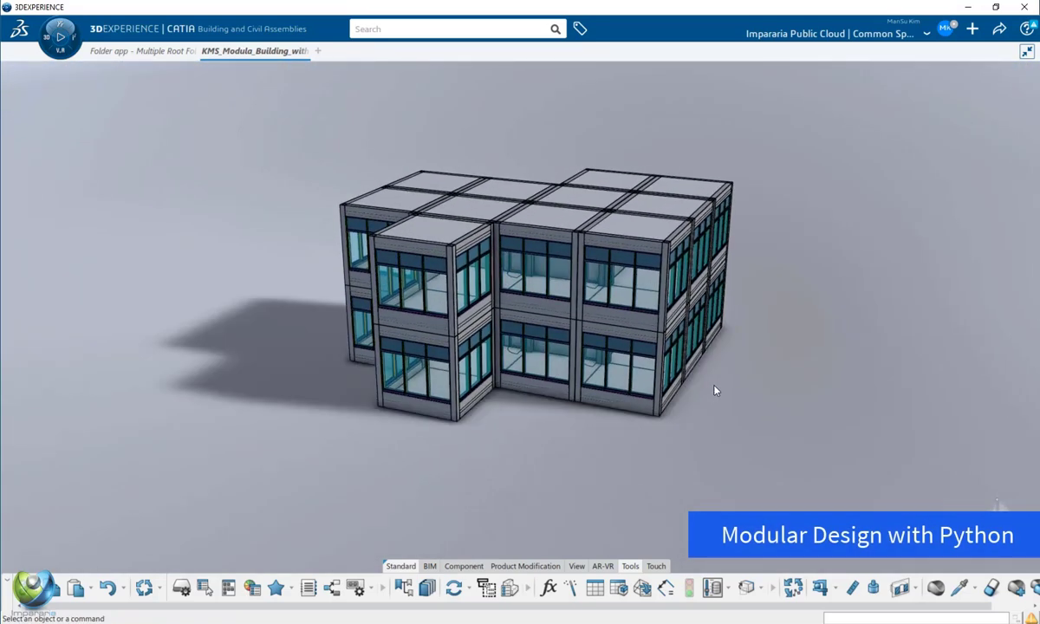
- Display the model tree and review the arguments and code of Python Script_Run_External_Python in its editor
key("F3")
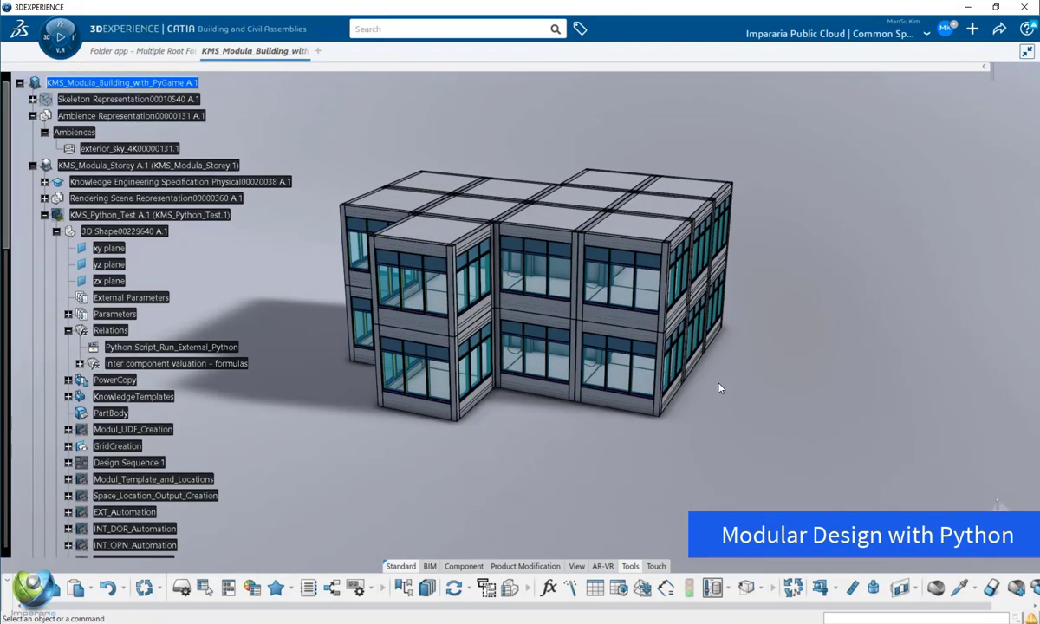
left_click(171, 346)
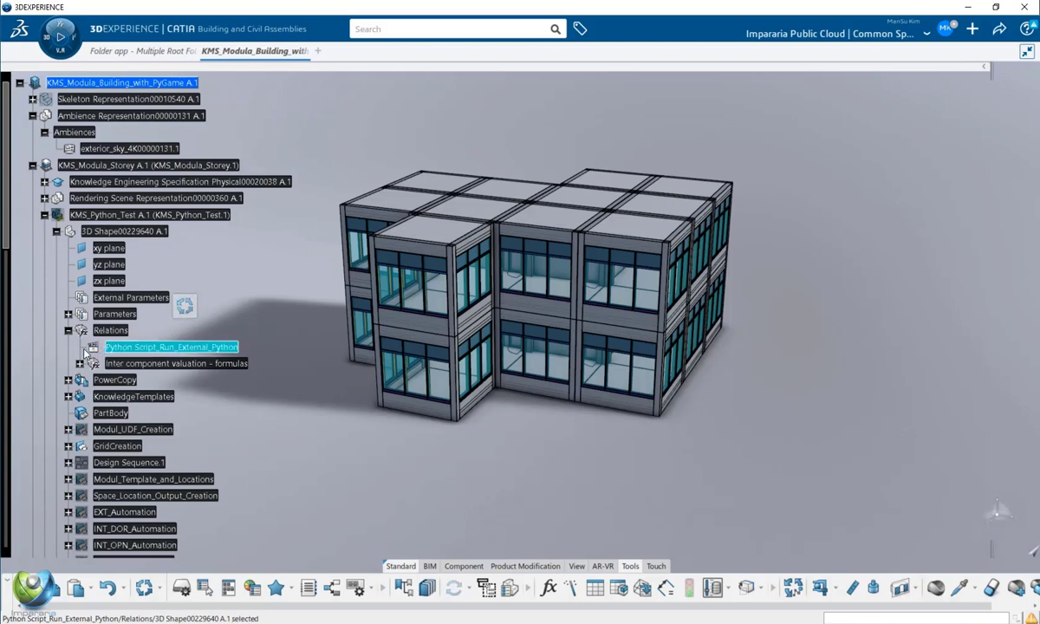
double_click(134, 351)
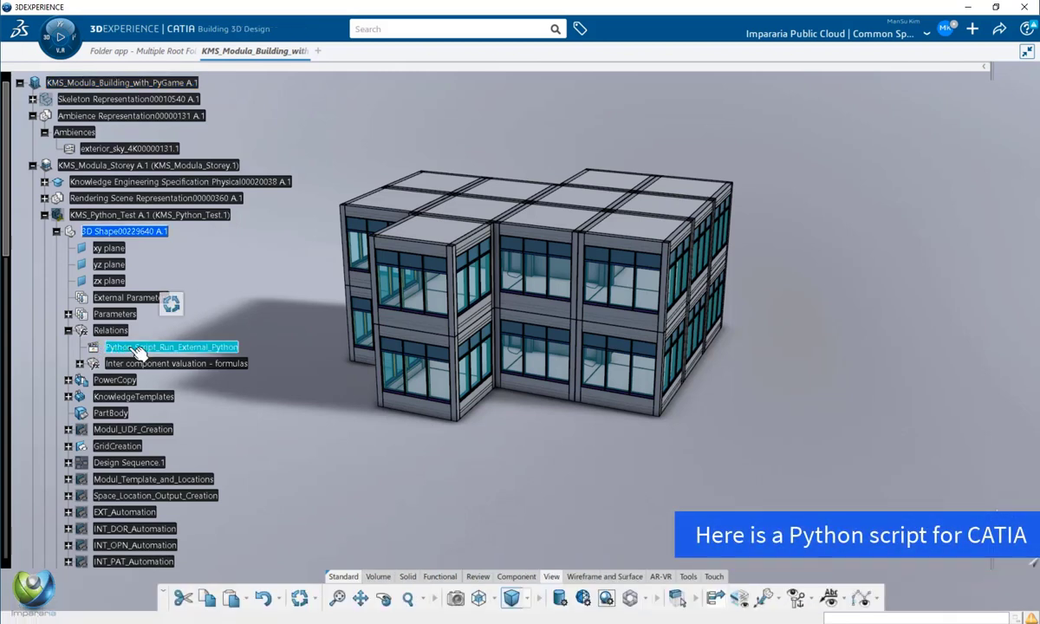
double_click(138, 347)
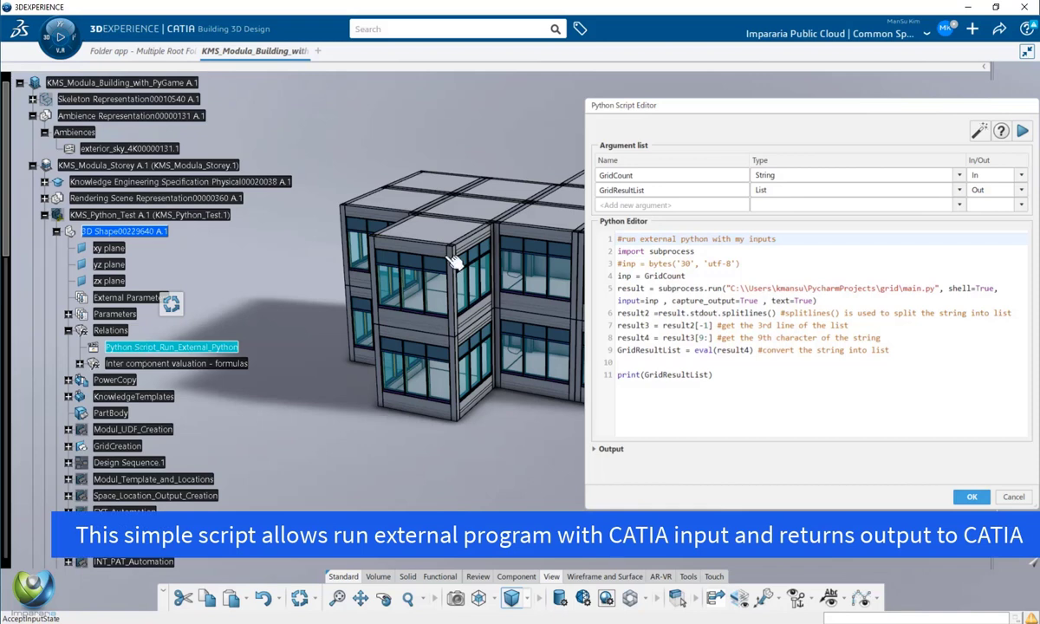
left_click_drag(730, 113, 602, 104)
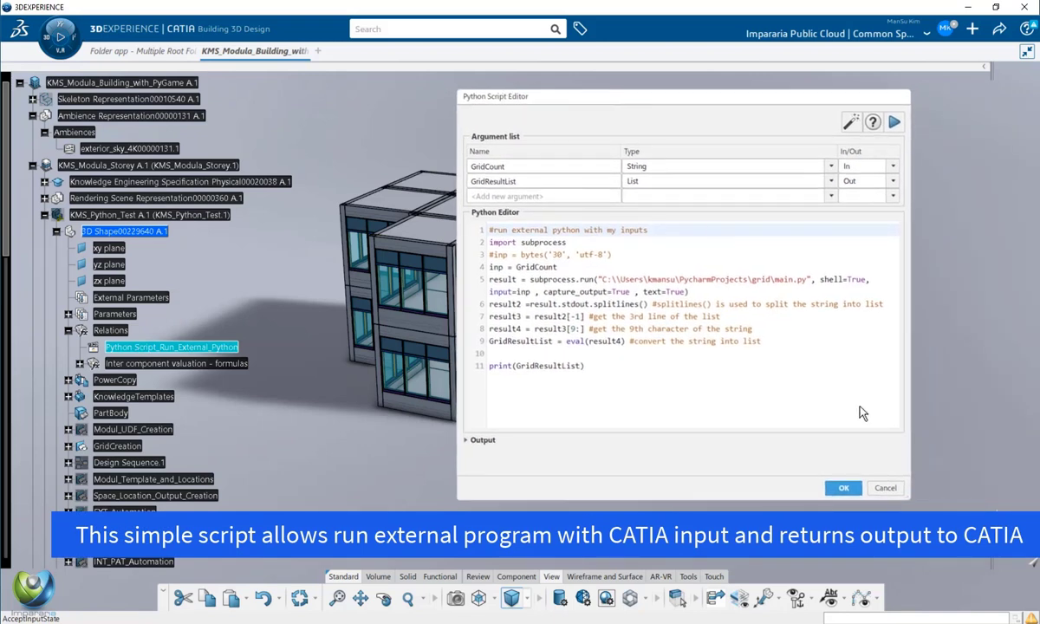
left_click(842, 489)
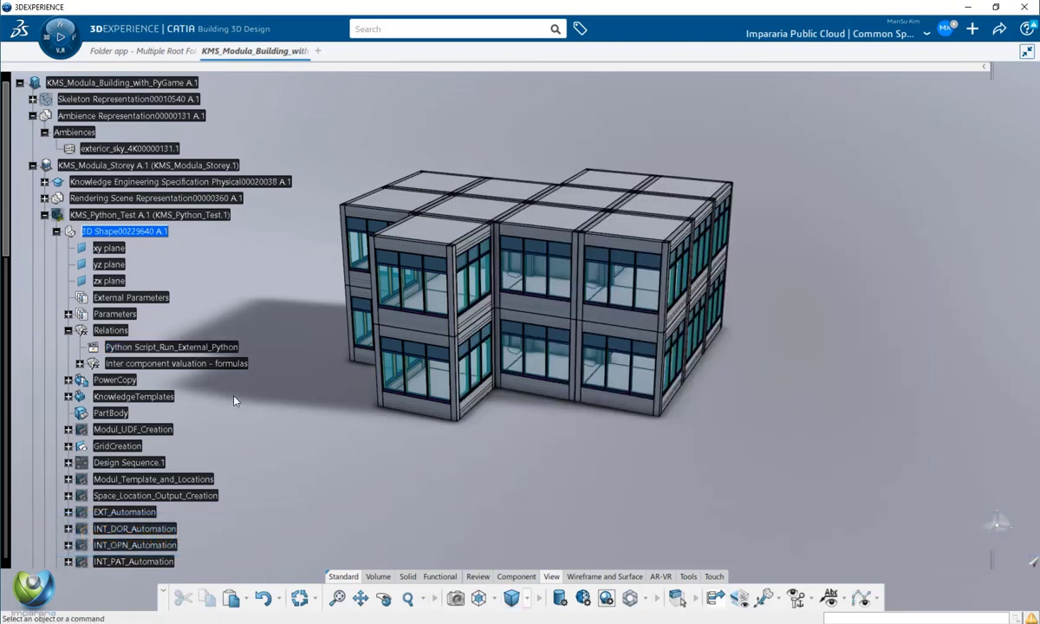
- Run Python Script_Run_External_Python with the GridCount parameter as input and GridList as the GridResultList output
left_click(214, 300)
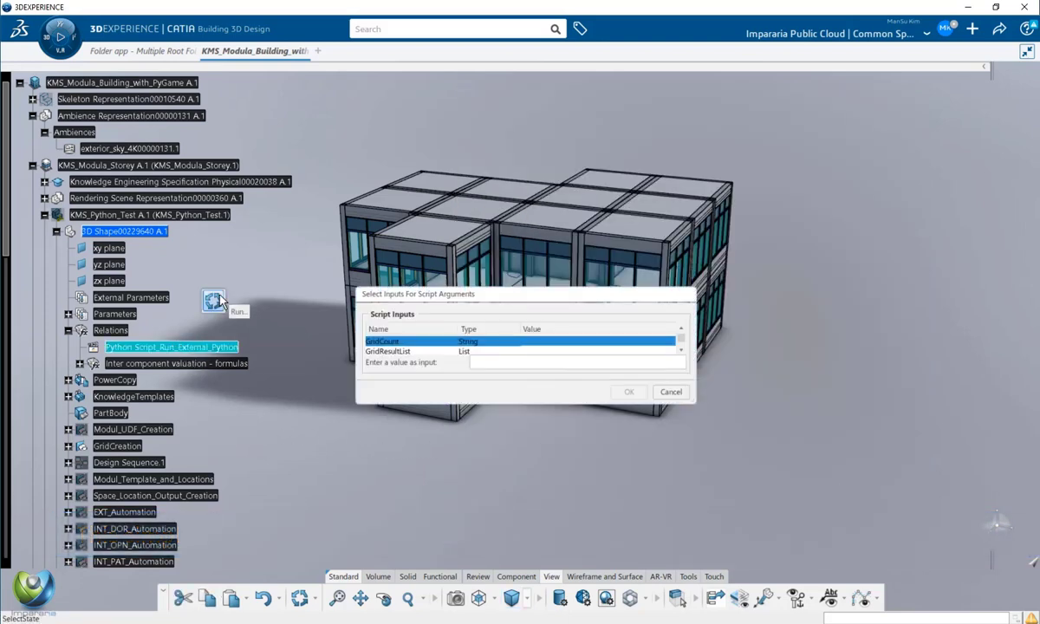
left_click(68, 314)
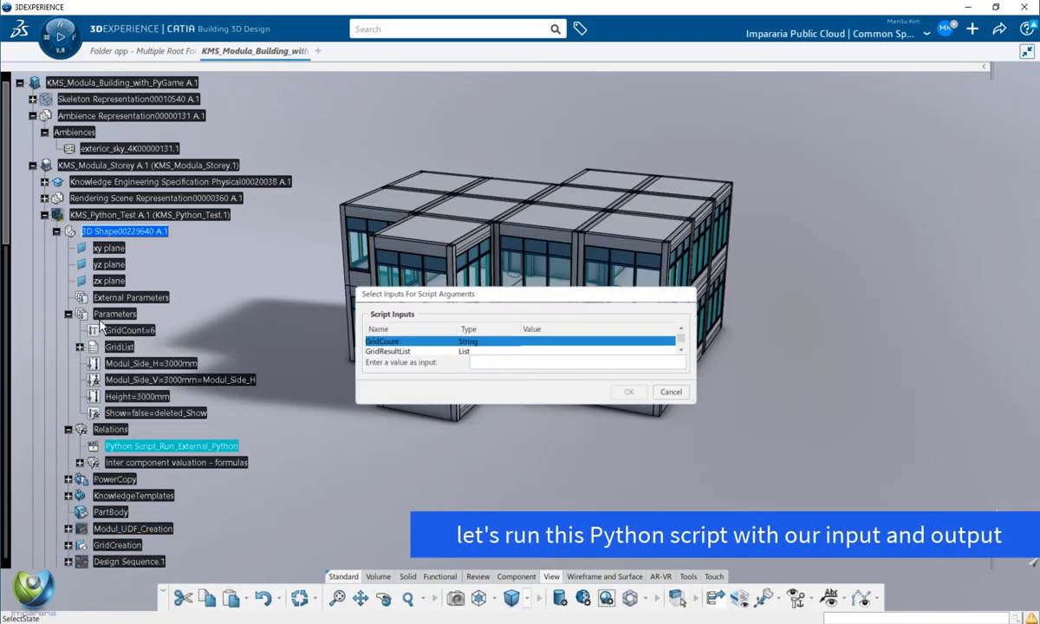
left_click(132, 330)
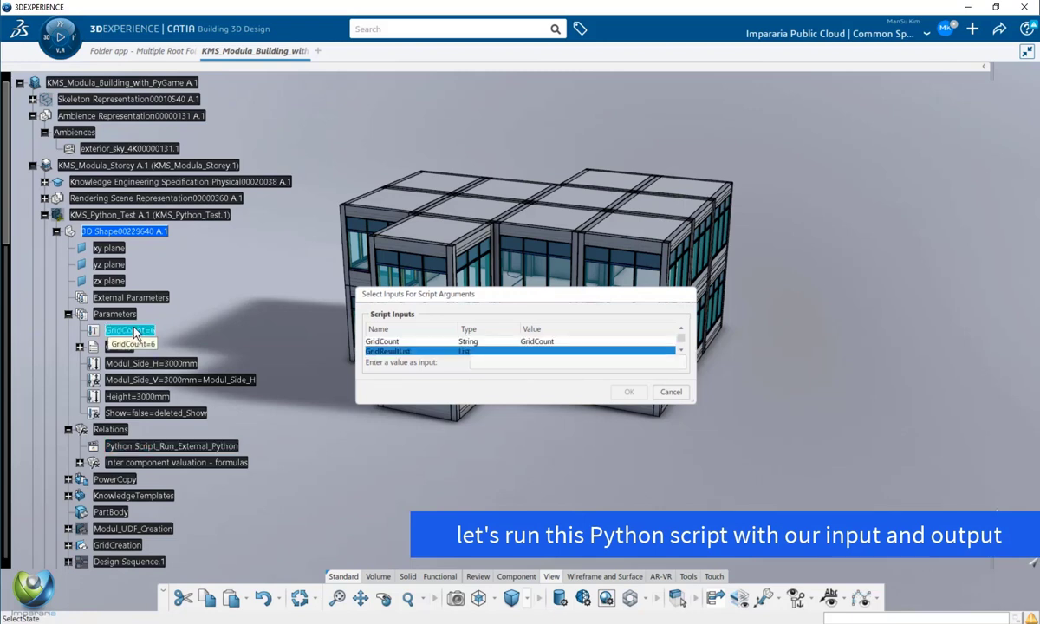
left_click(122, 347)
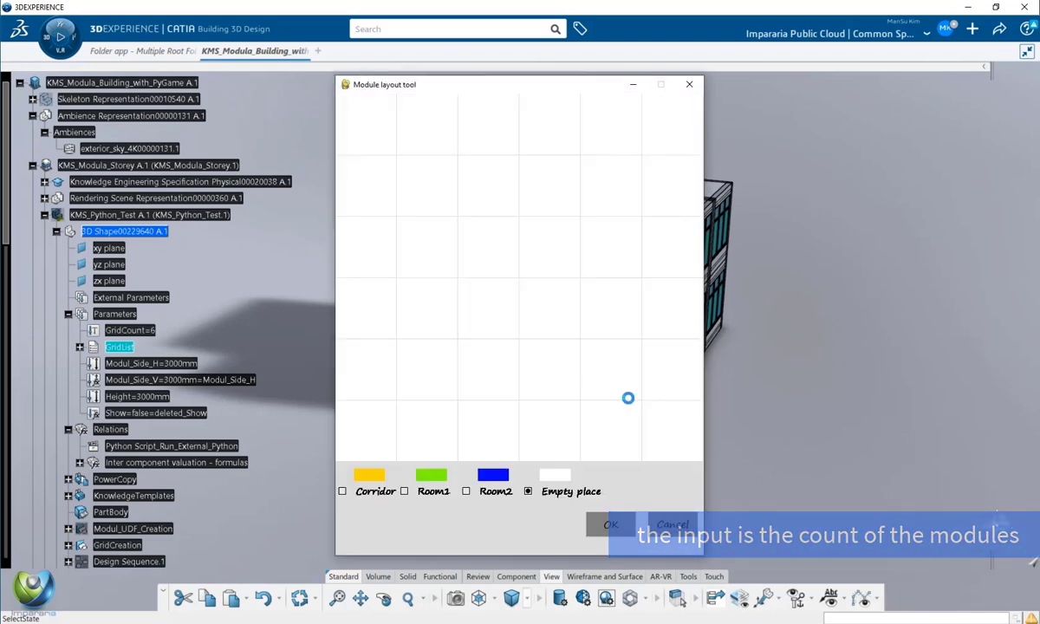
- Paint a two-by-two block of Room1 cells in columns 2–3, rows 3–4 of the module grid
left_click(403, 491)
left_click(432, 260)
left_click(488, 256)
left_click(488, 311)
left_click(435, 310)
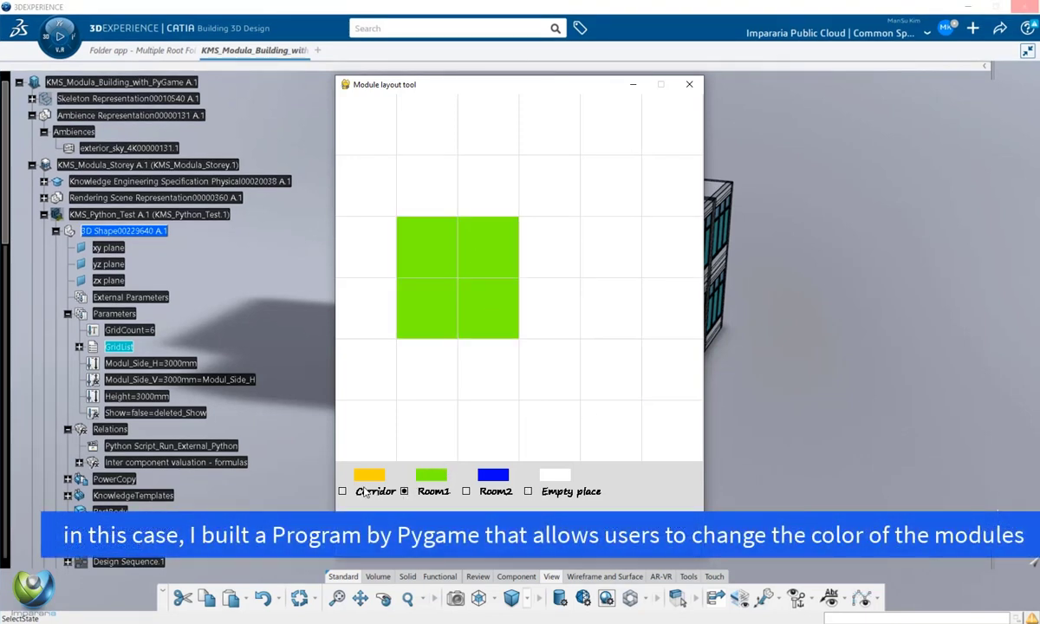
- Paint Corridor across row 2, columns 2–4, and down column 4 to row 4, with Room2 beside it in column 5
left_click(429, 185)
left_click(485, 186)
left_click(545, 191)
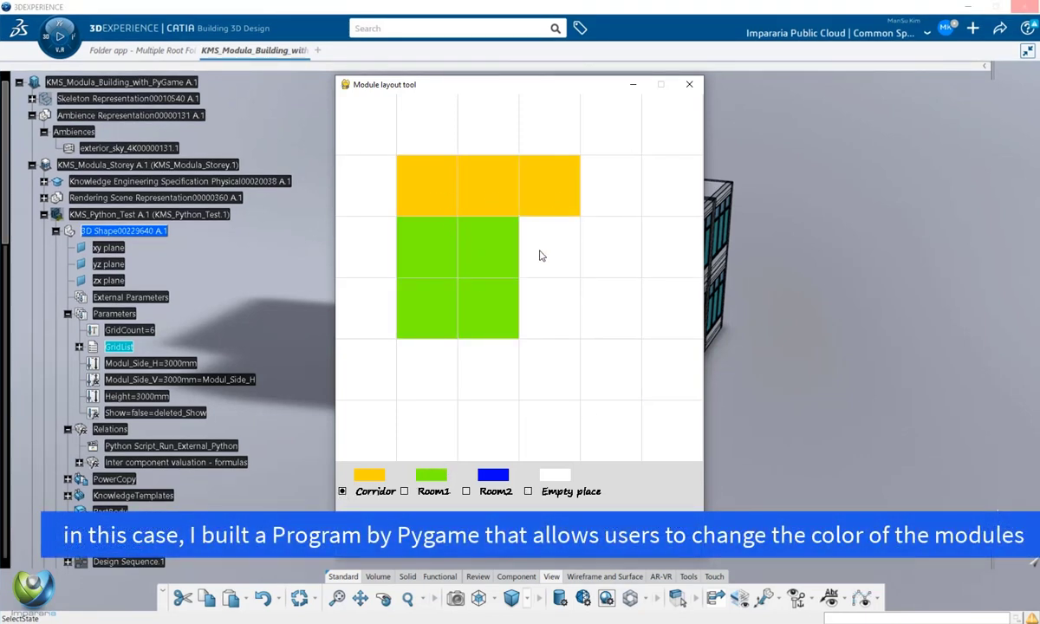
left_click(534, 305)
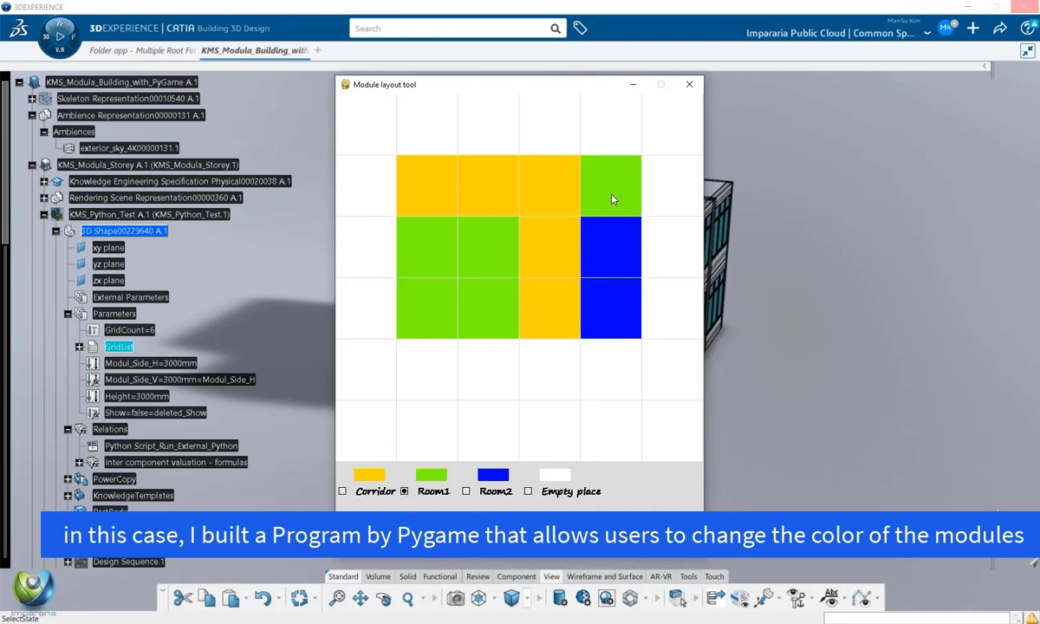
- Paint the cell in column 5, row 1 as Room1 and the row 1 cells in columns 3–4 as Room2
left_click(611, 125)
left_click(466, 492)
left_click(547, 125)
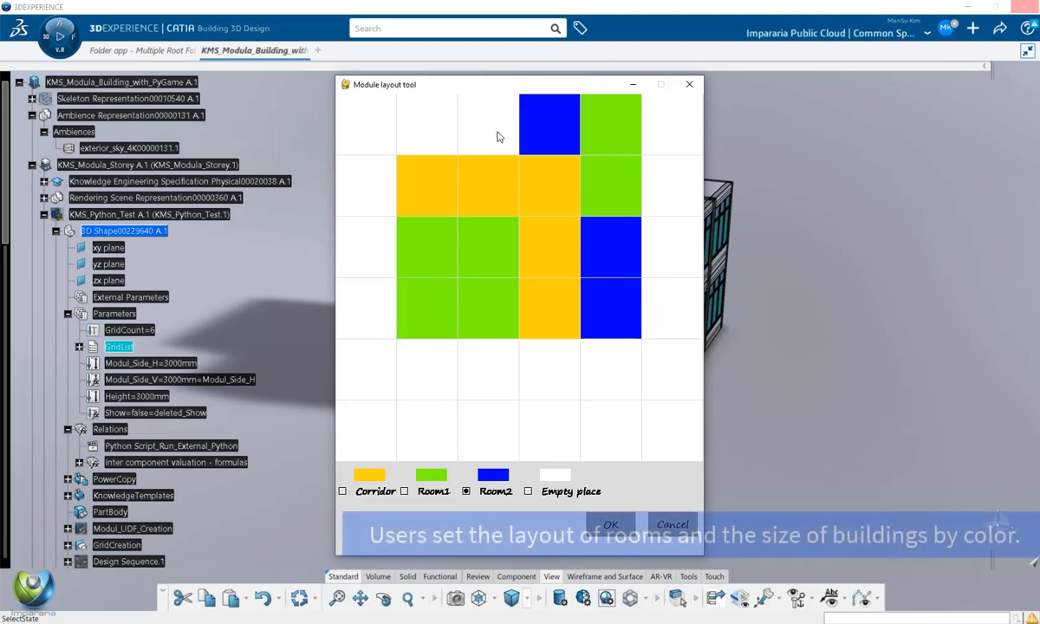
left_click(497, 136)
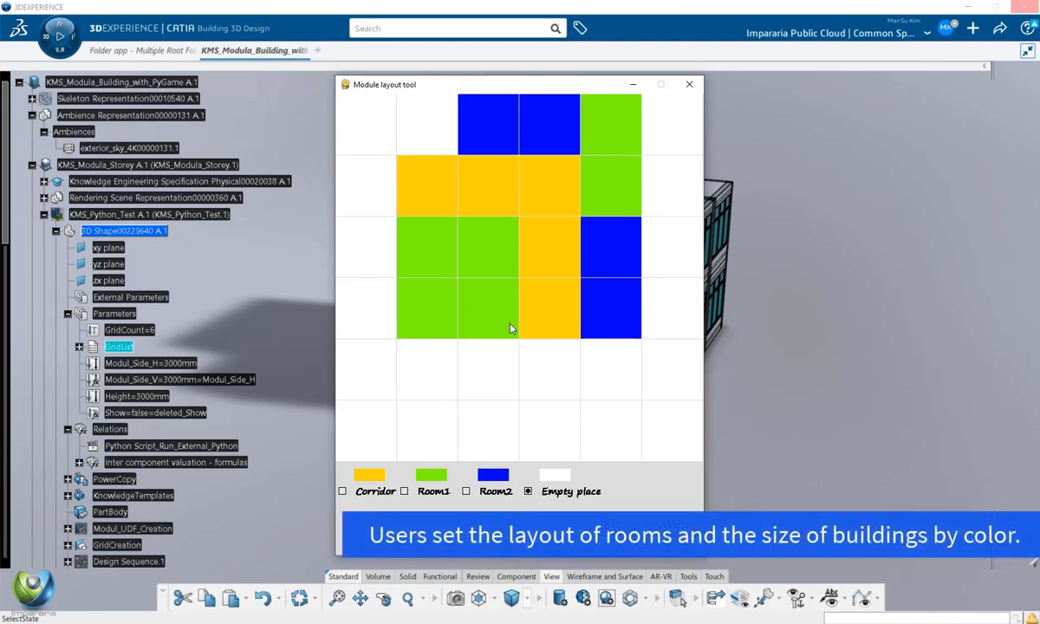
- Reset the row 4 cells in columns 4–5 to Empty place, then accept the layout and dismiss the resulting reports
left_click(557, 329)
left_click(610, 307)
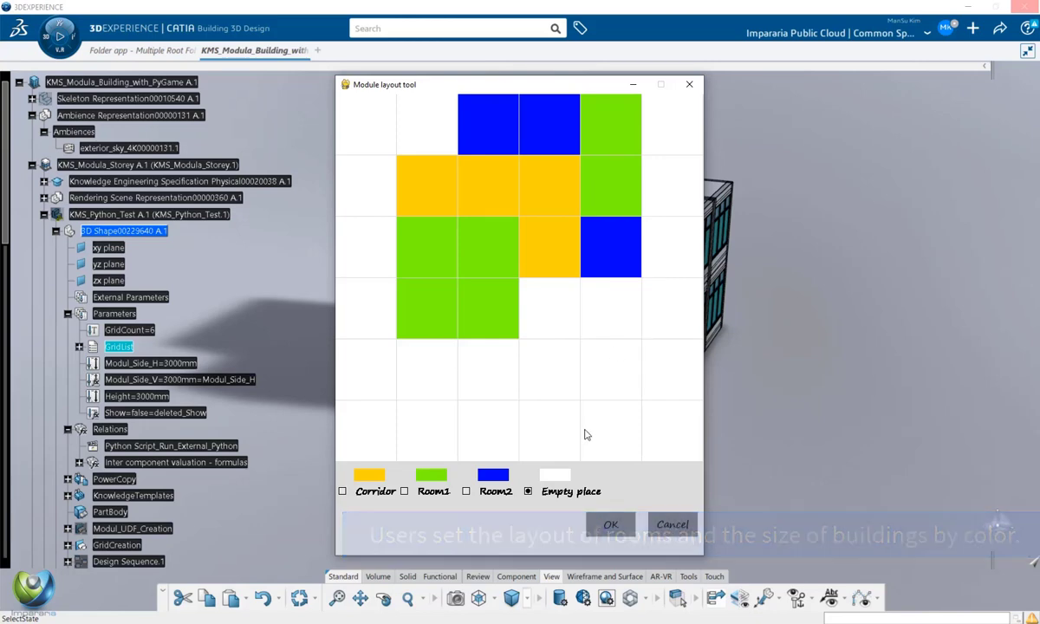
left_click(609, 526)
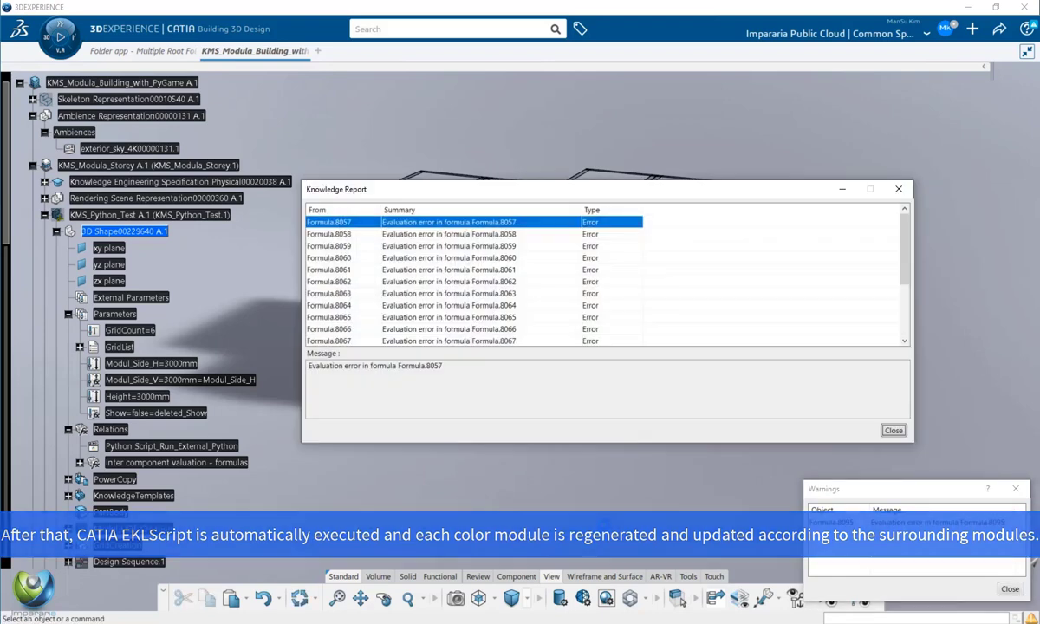
left_click(893, 430)
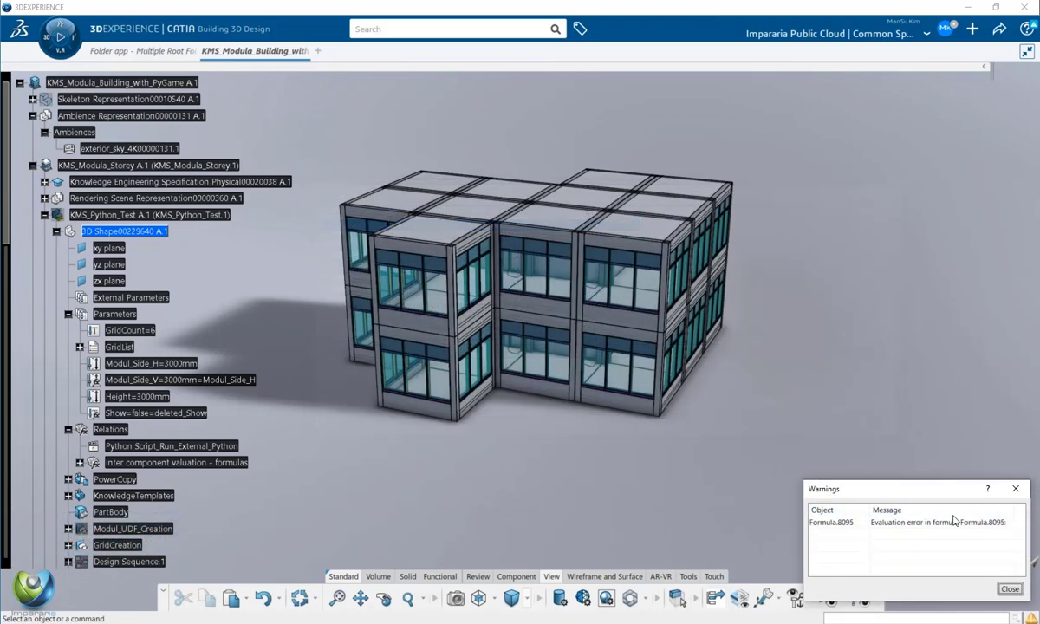
left_click(1010, 593)
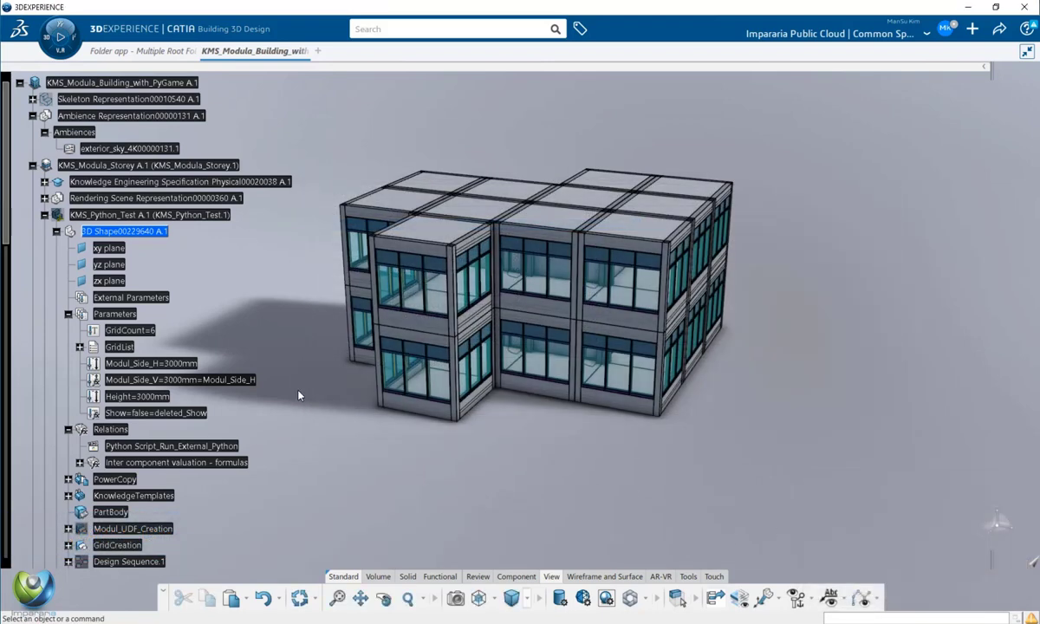
- Activate KMS_Modula_Storey and examine the room interiors of the regenerated building through a section cut, then remove the cut
double_click(157, 167)
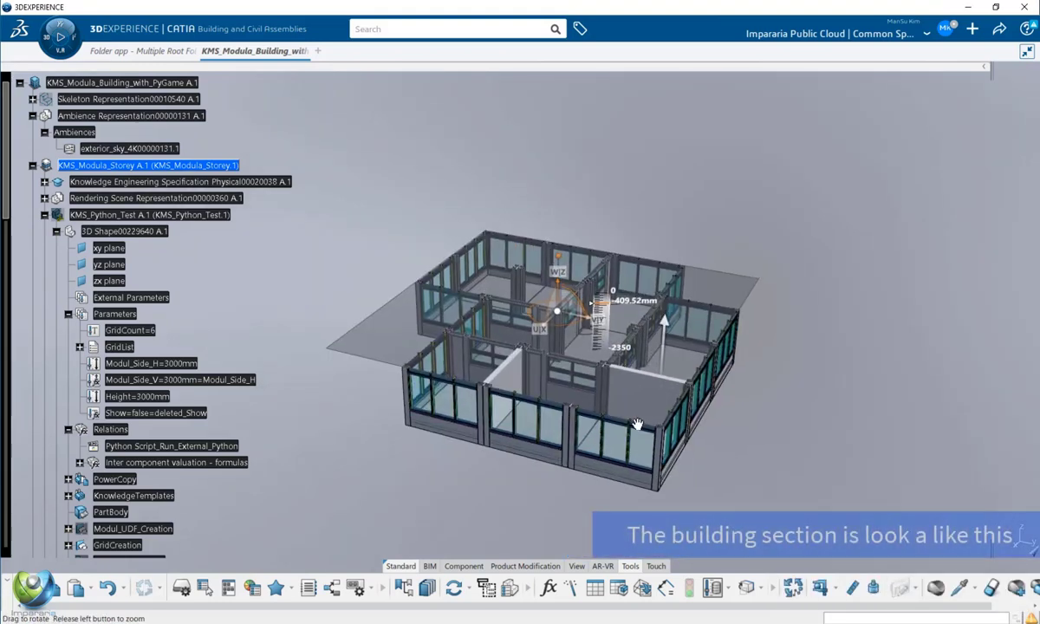
middle_click_drag(639, 425, 853, 550)
middle_click_drag(545, 444, 724, 398)
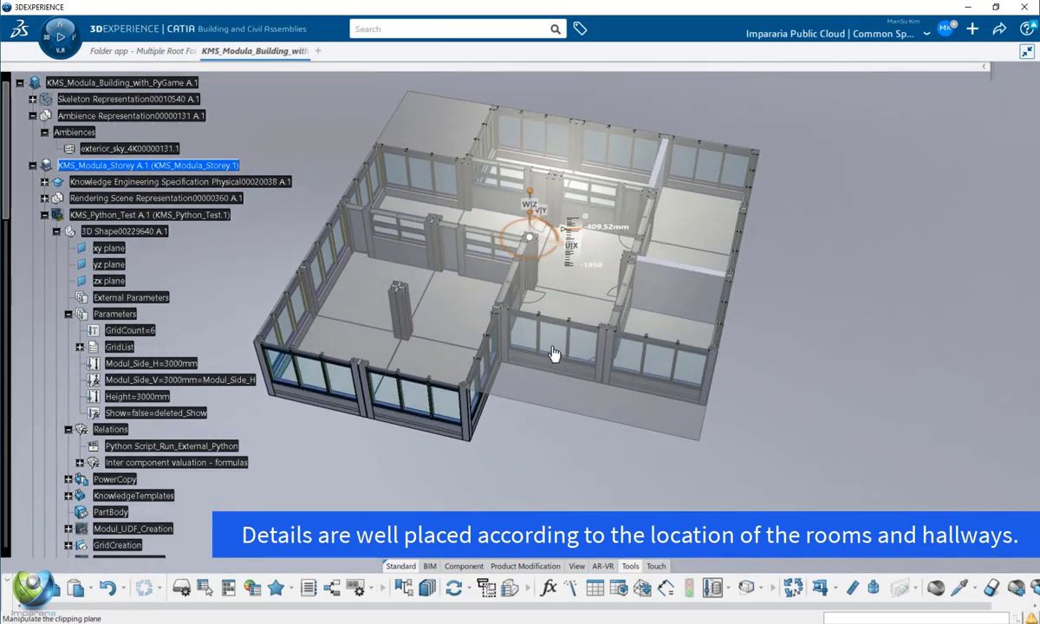
middle_click_drag(554, 353, 579, 459)
left_click(914, 589)
left_click(924, 565)
middle_click_drag(693, 437, 685, 490)
- Activate the 3D shape of KMS_Python_Test and set its GridCount parameter to 8
left_click(139, 233)
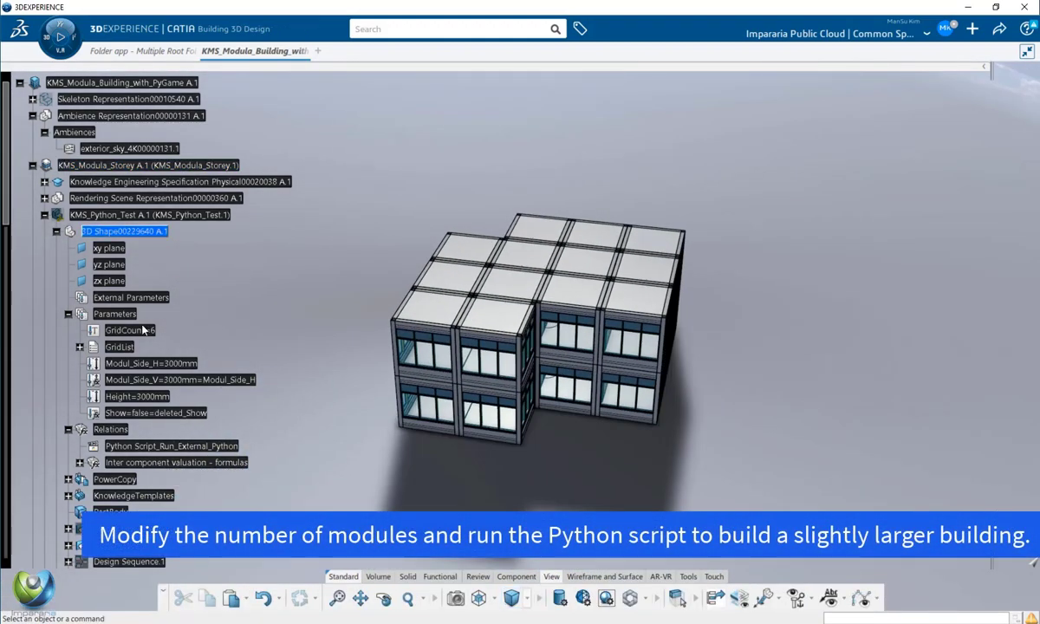
double_click(155, 331)
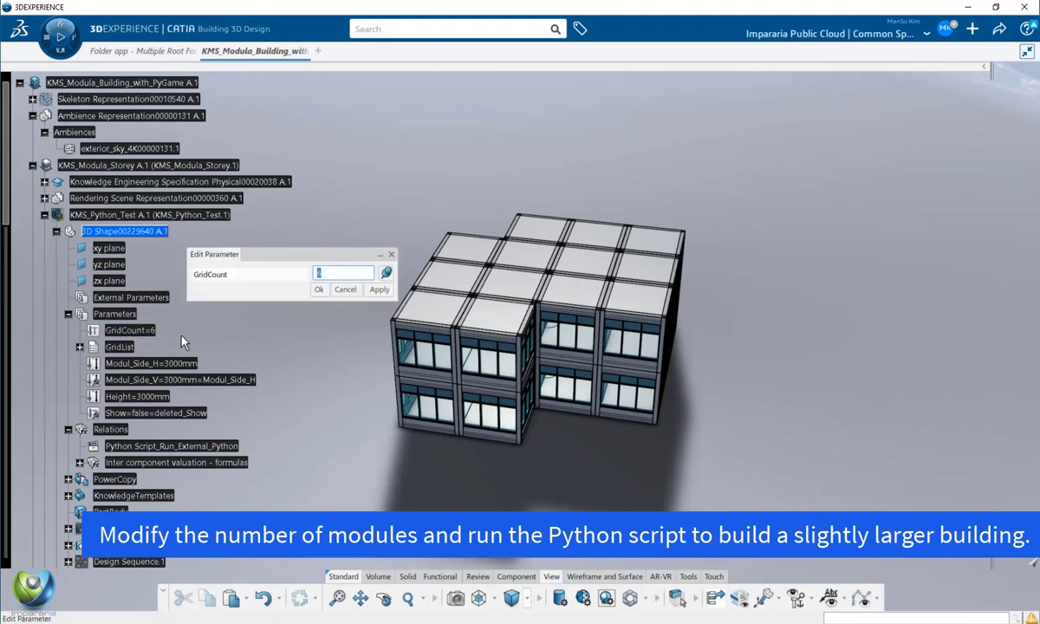
type("8")
key("Return")
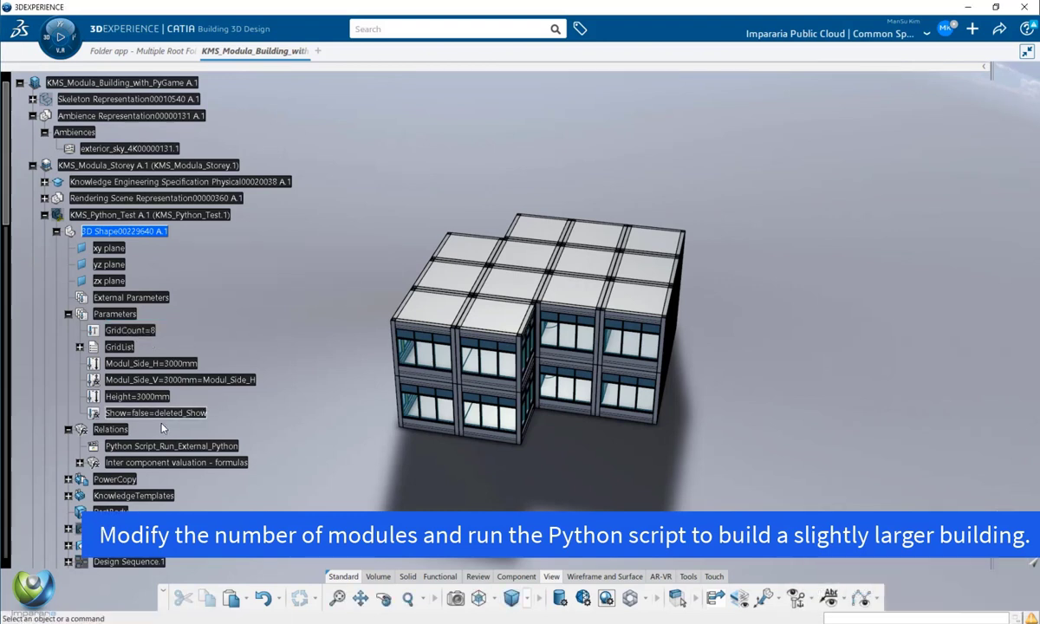
- Rerun the external Python script using the updated GridCount as input and GridList as output to open the larger layout grid
double_click(164, 448)
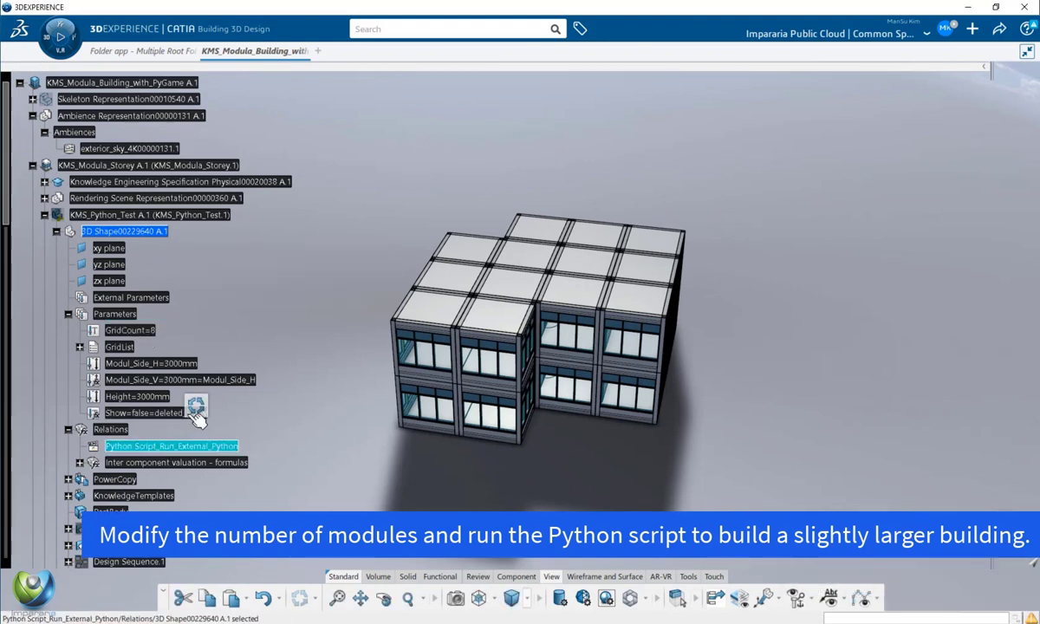
left_click(138, 330)
left_click(119, 347)
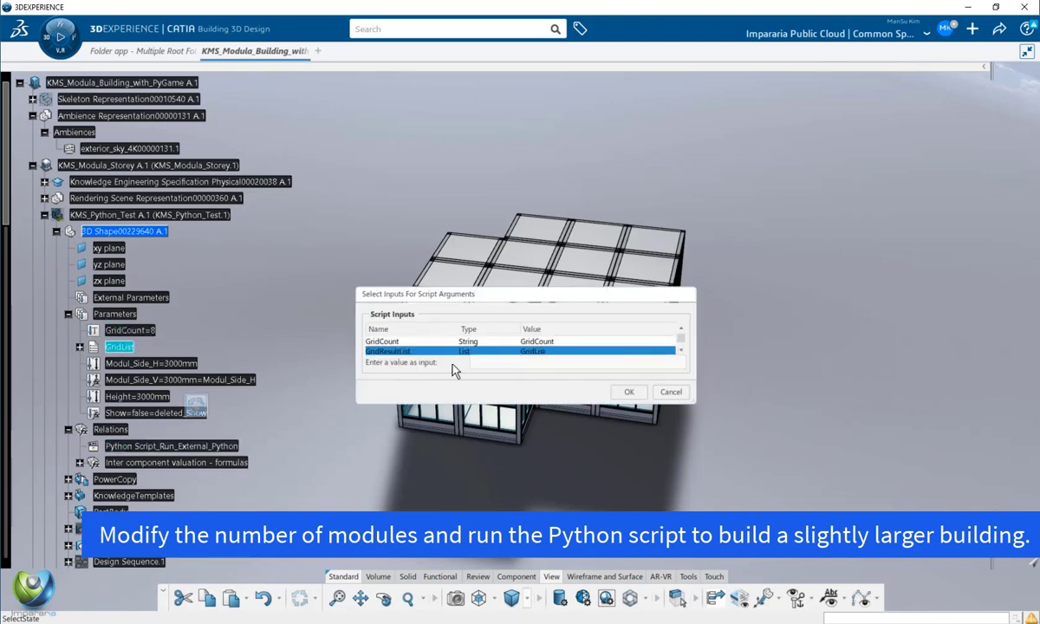
left_click(628, 393)
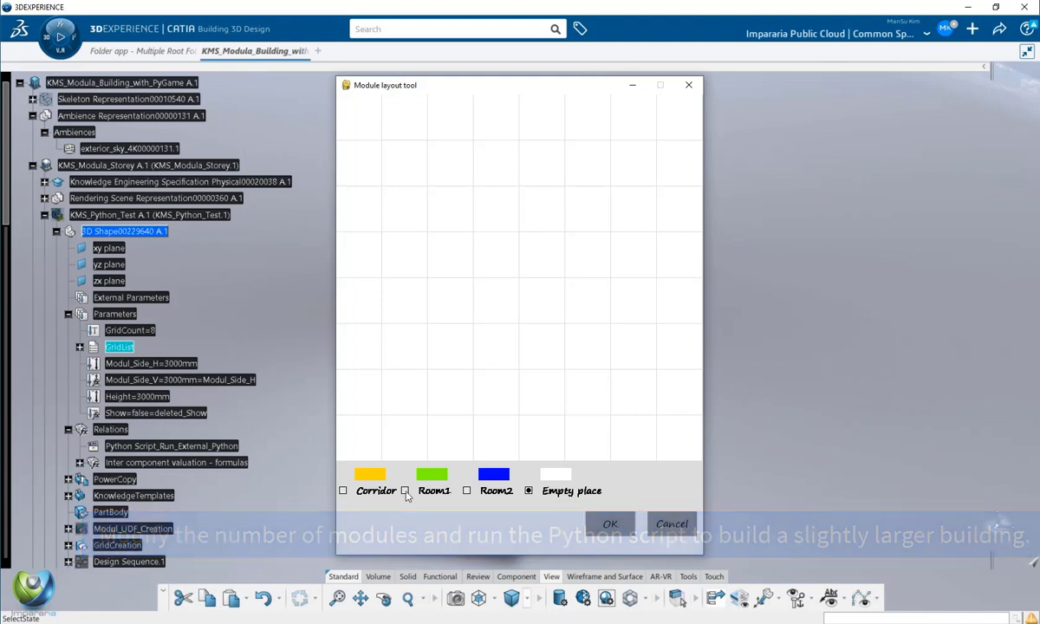
- Paint a three-by-three block of Room1 cells in columns 3–5, rows 3–5 of the larger grid
left_click(443, 210)
left_click(448, 253)
left_click(490, 253)
left_click(497, 210)
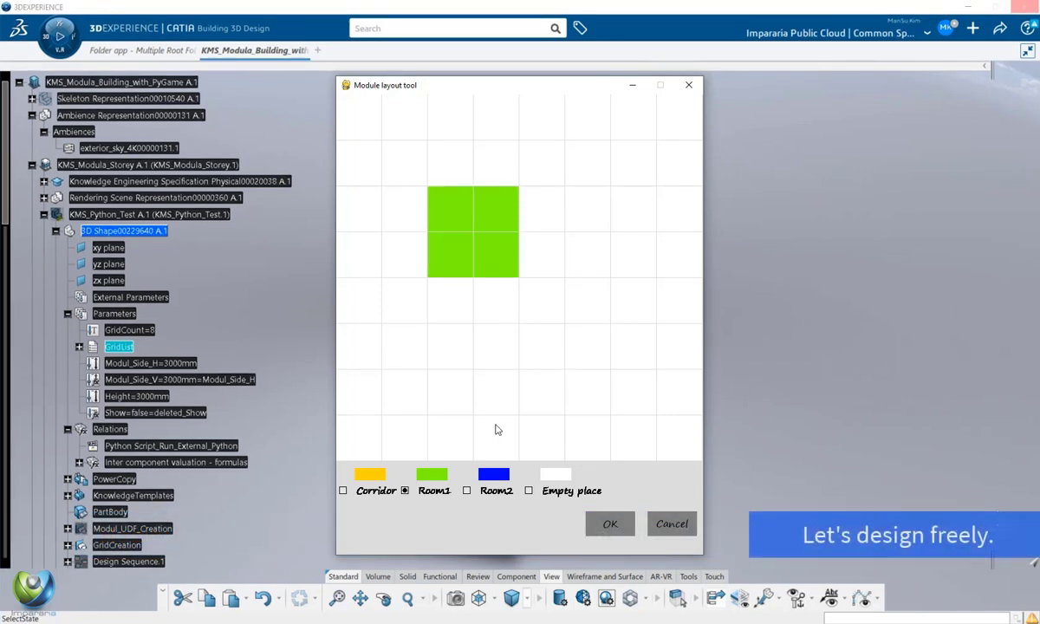
left_click(531, 215)
left_click(540, 255)
left_click(539, 299)
left_click(497, 300)
- Paint an L of Room2 down column 1 and along row 7 to column 4, with a Corridor L directly inside it
left_click_drag(365, 264, 496, 392)
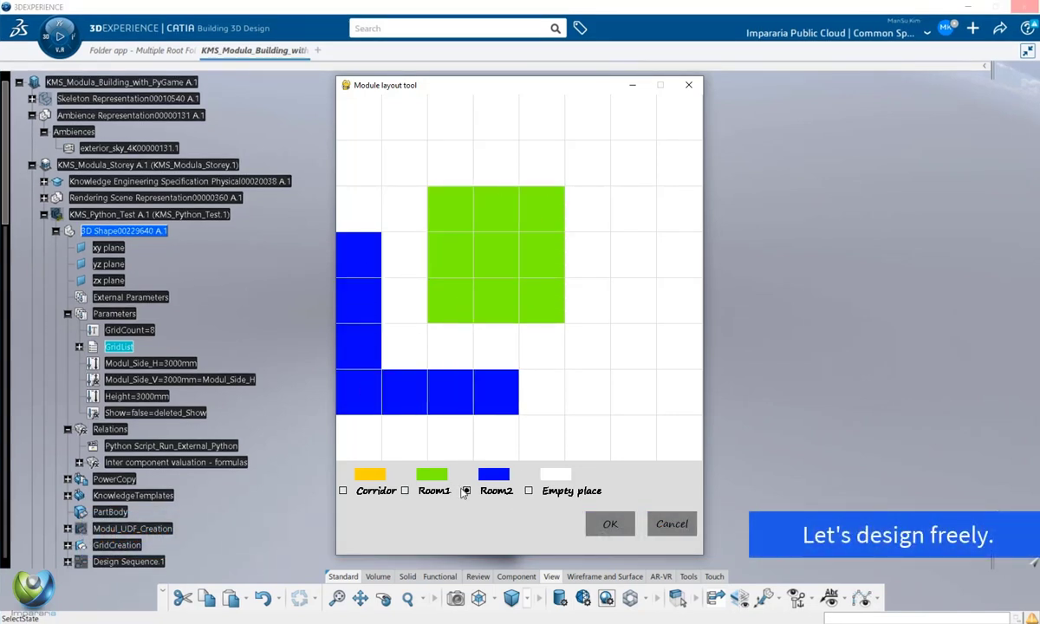
left_click(342, 490)
left_click_drag(404, 253, 494, 352)
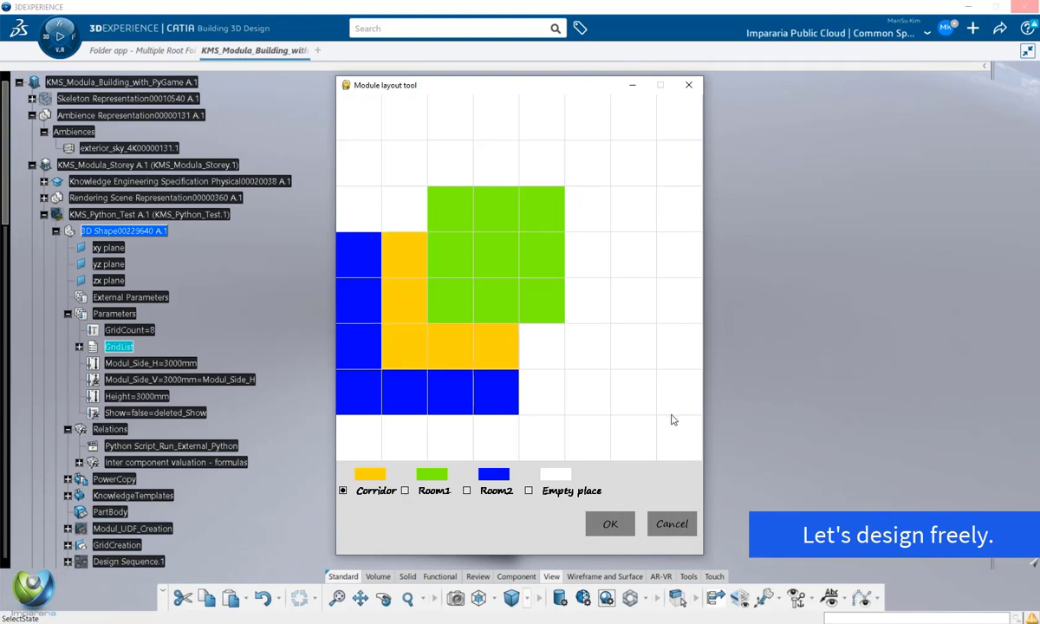
- Extend Room2 along row 7 to column 8, up column 8, and back across row 5 to column 6
left_click(533, 392)
left_click(587, 392)
left_click(634, 392)
left_click(680, 392)
left_click(679, 346)
left_click(592, 304)
left_click(542, 346)
- Reset the cell in column 5, row 6 to Empty place and repaint column 7, row 7 as Room2
left_click(528, 490)
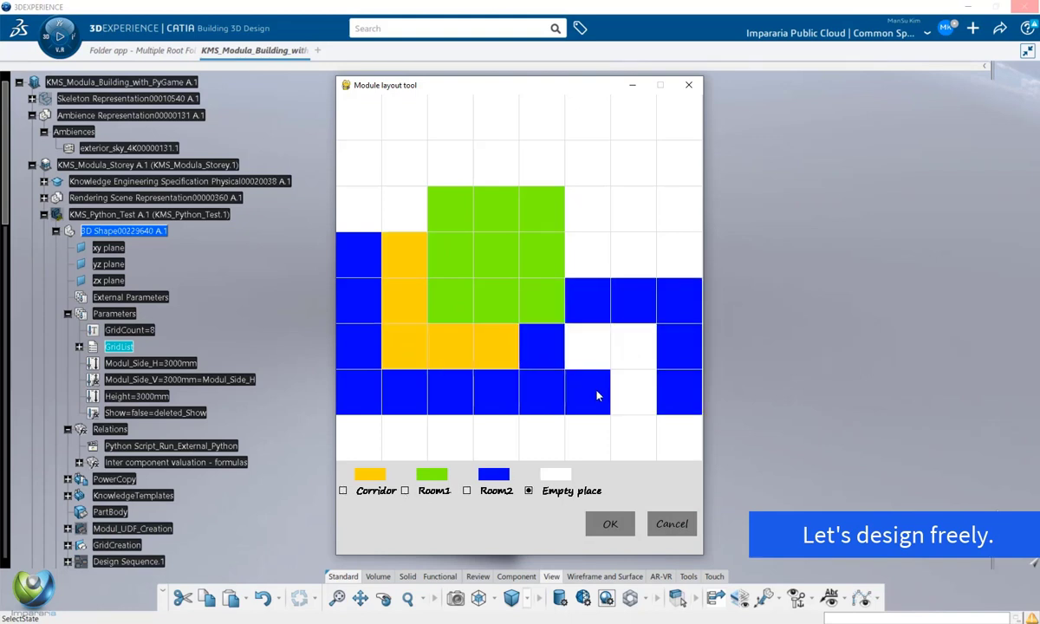
left_click(541, 347)
left_click(466, 490)
left_click(634, 388)
left_click(405, 491)
left_click(634, 301)
left_click(587, 301)
left_click(466, 490)
left_click_drag(634, 301, 587, 300)
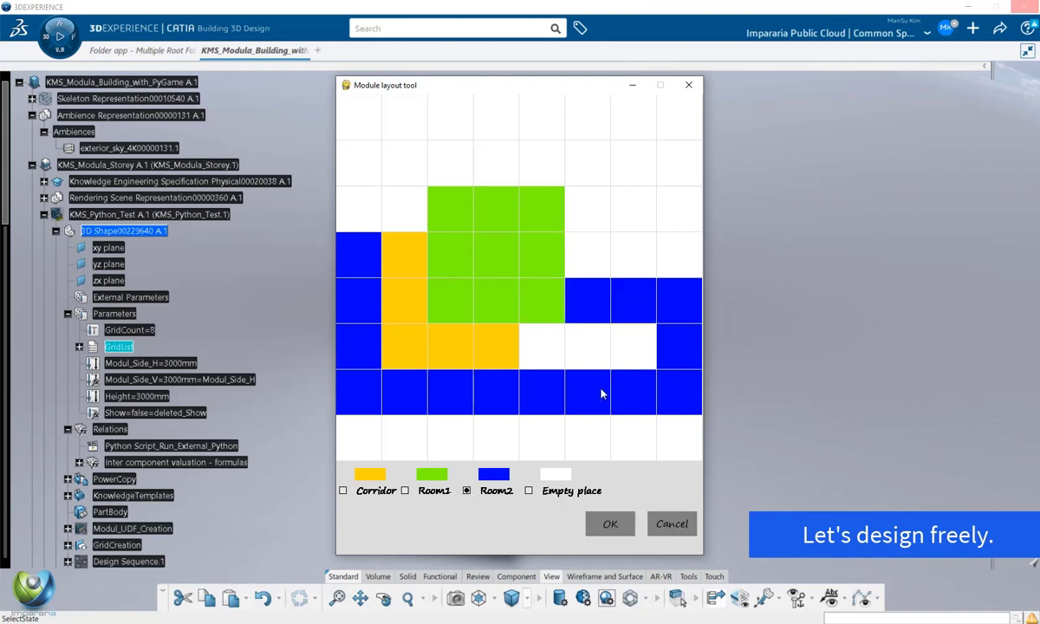
- Extend the Corridor along row 6 and loop it around the empty cell in column 7, row 6
left_click(541, 346)
left_click(587, 347)
left_click(587, 302)
left_click(634, 301)
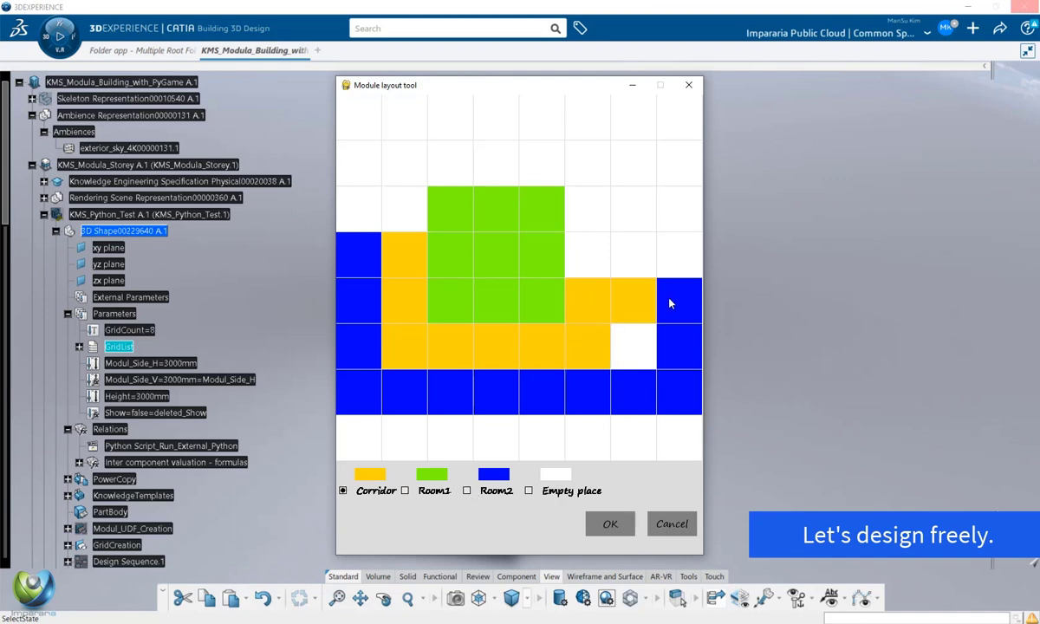
left_click(671, 301)
left_click_drag(678, 346, 583, 397)
- Paint Room2 cells in row 4, columns 6–7, and along row 8, columns 5–8
left_click(466, 490)
left_click(592, 263)
left_click(634, 255)
left_click(541, 439)
left_click(587, 439)
- Repaint as Room1 the cells in row 8, columns 7–8, row 7, columns 1–2 and 4–5, and column 1, row 4
left_click(405, 491)
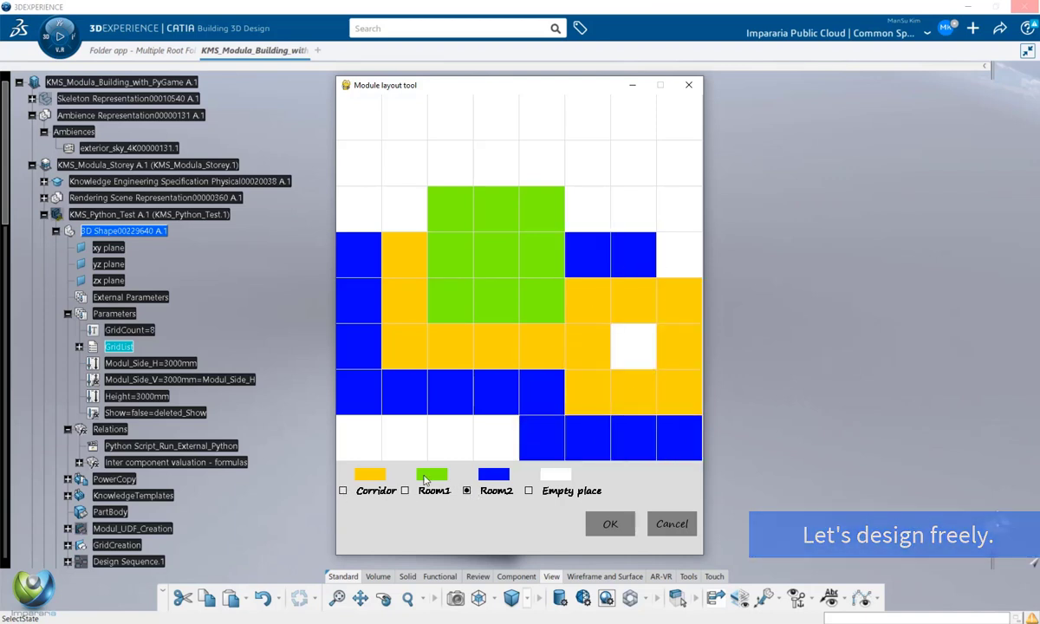
left_click(634, 438)
left_click(679, 439)
left_click(541, 393)
left_click(496, 392)
left_click(343, 251)
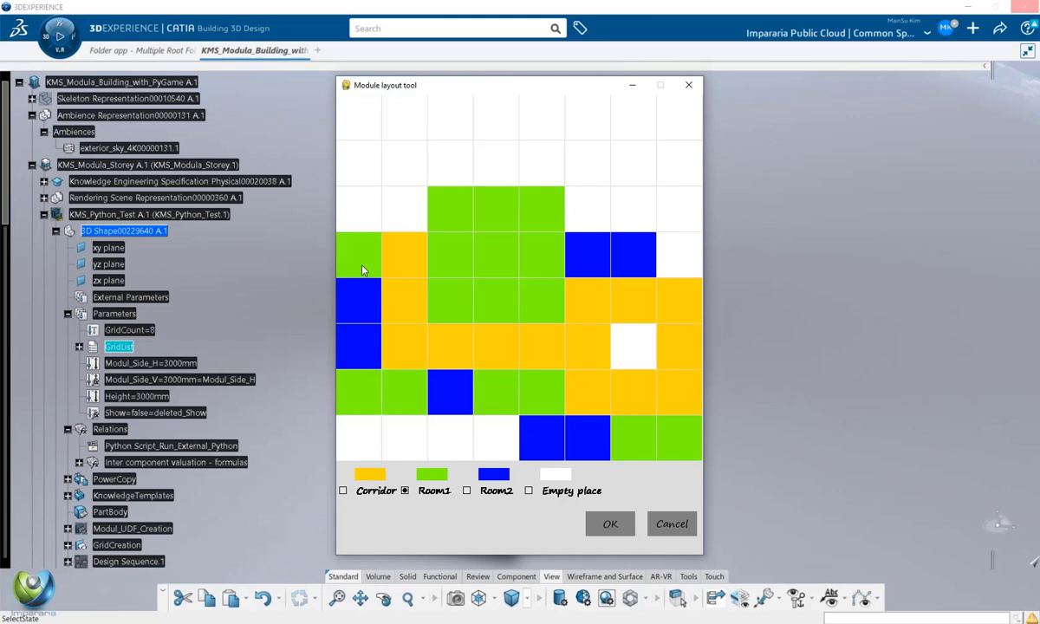
- Repaint column 1, row 5 as Room1 and confirm the finished 8-cell layout for the CATIA model
left_click(351, 295)
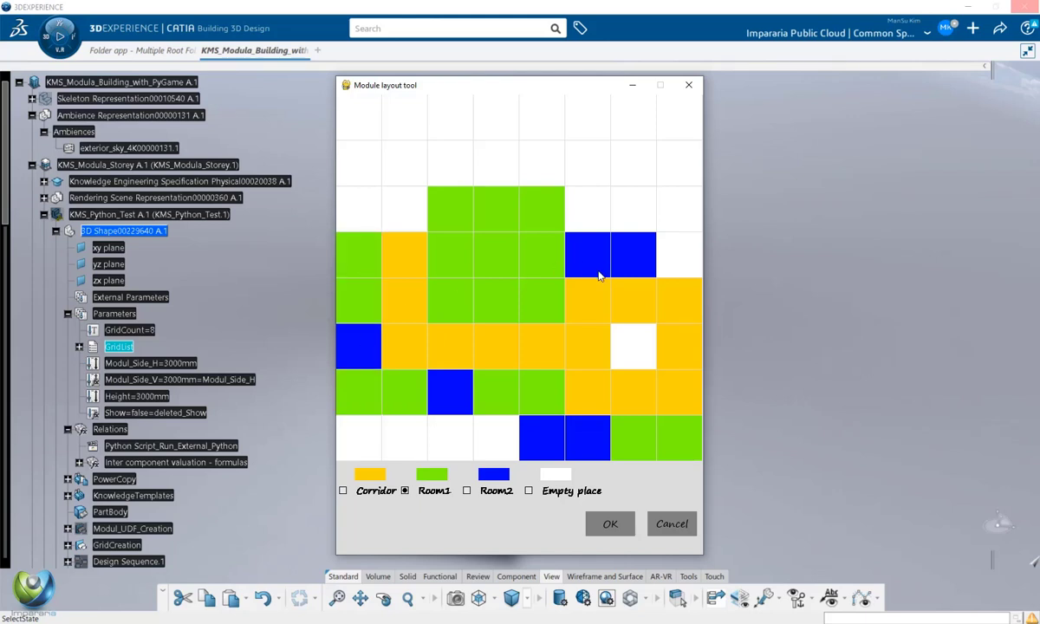
left_click(608, 525)
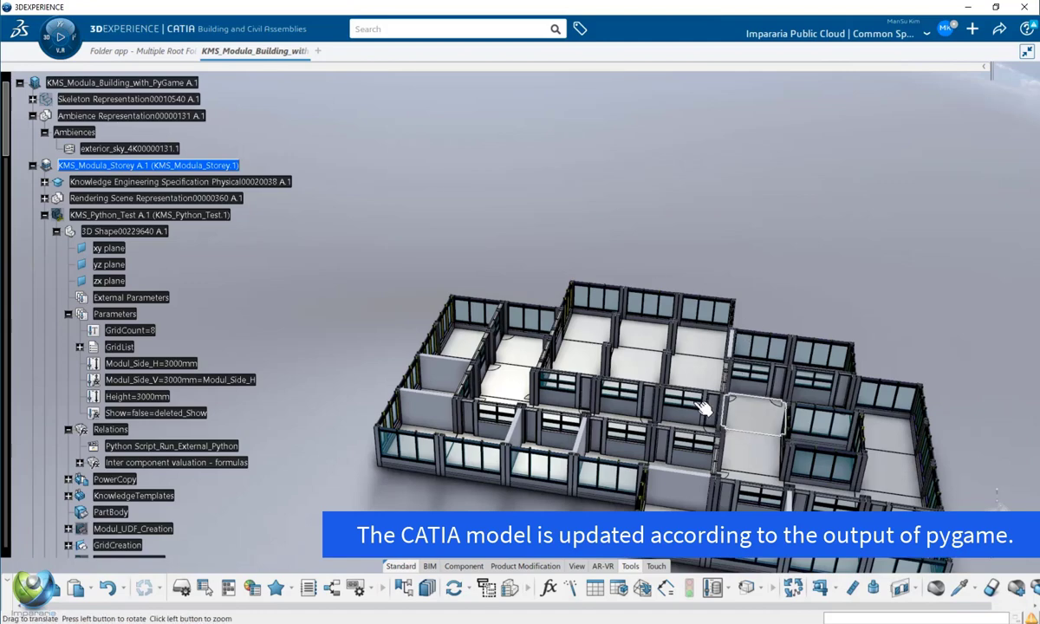
- Raise the horizontal clipping plane from the lower to the upper storey, examine the room layout, and end the clipping
middle_click_drag(635, 364, 728, 416)
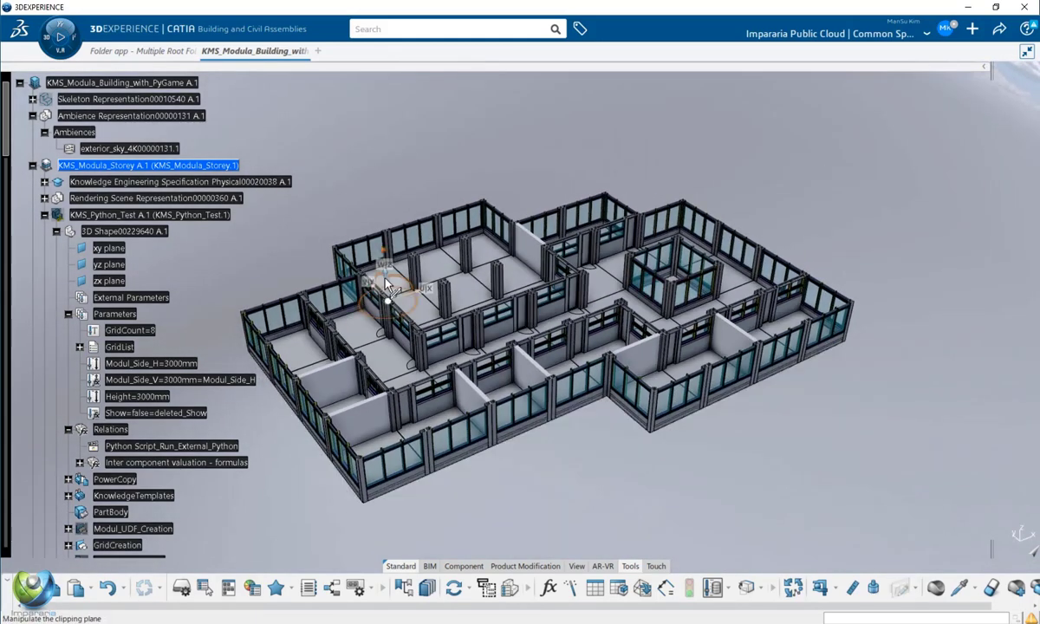
left_click_drag(384, 230, 381, 182)
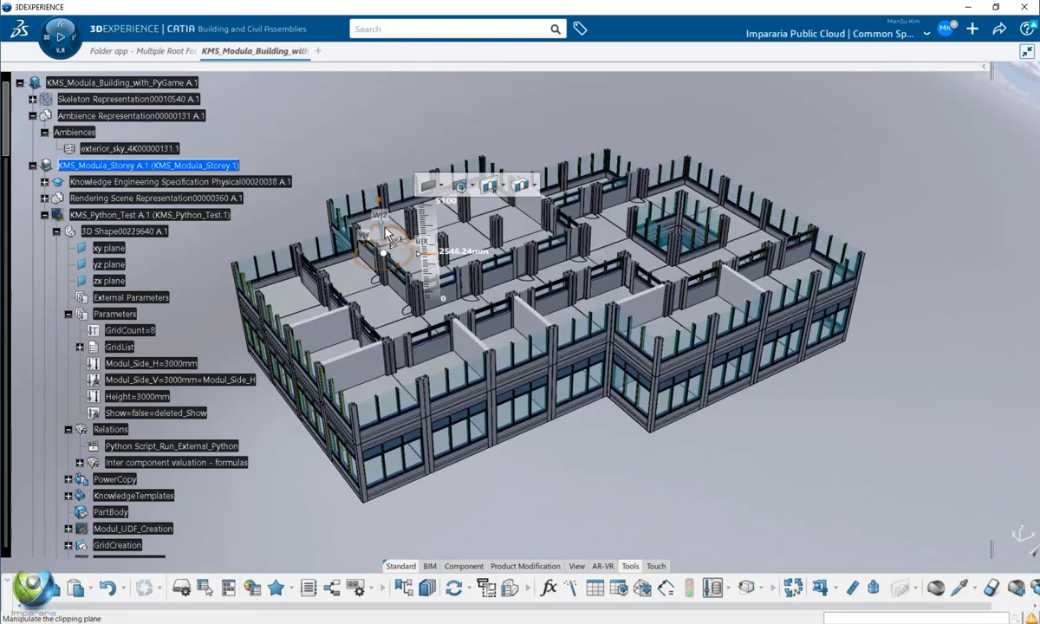
middle_click_drag(711, 359, 579, 321)
middle_click_drag(514, 366, 371, 451)
middle_click_drag(564, 433, 603, 327)
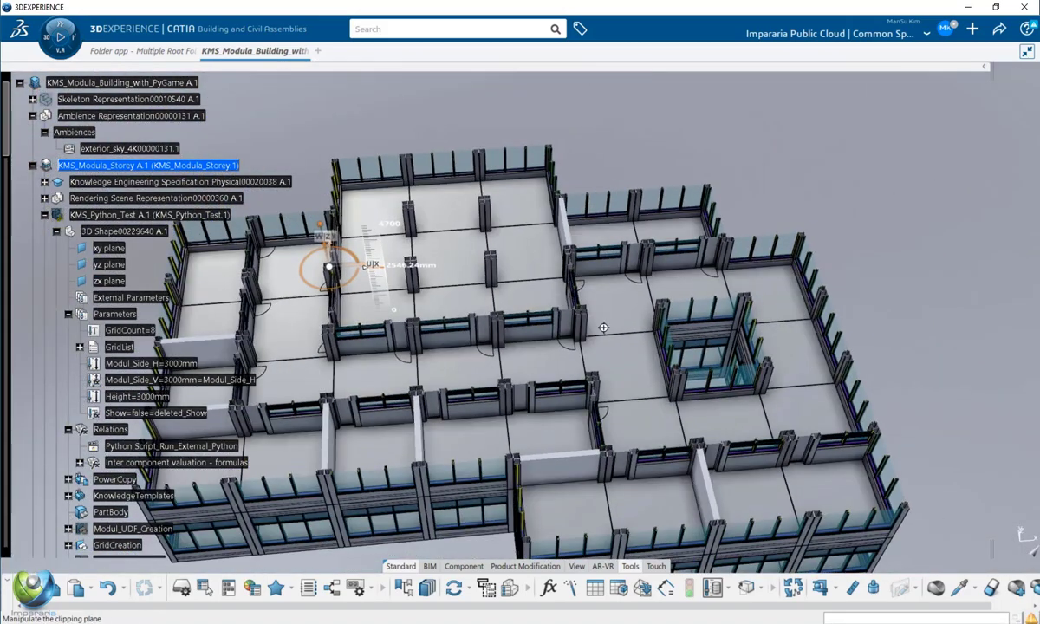
middle_click_drag(698, 306, 773, 279)
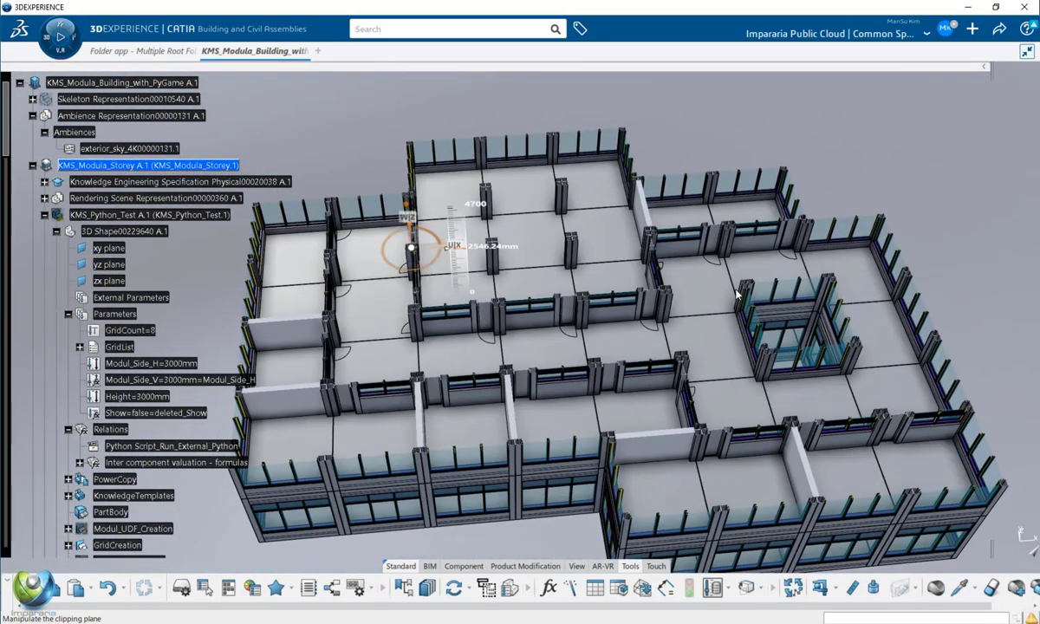
middle_click_drag(740, 405, 705, 373)
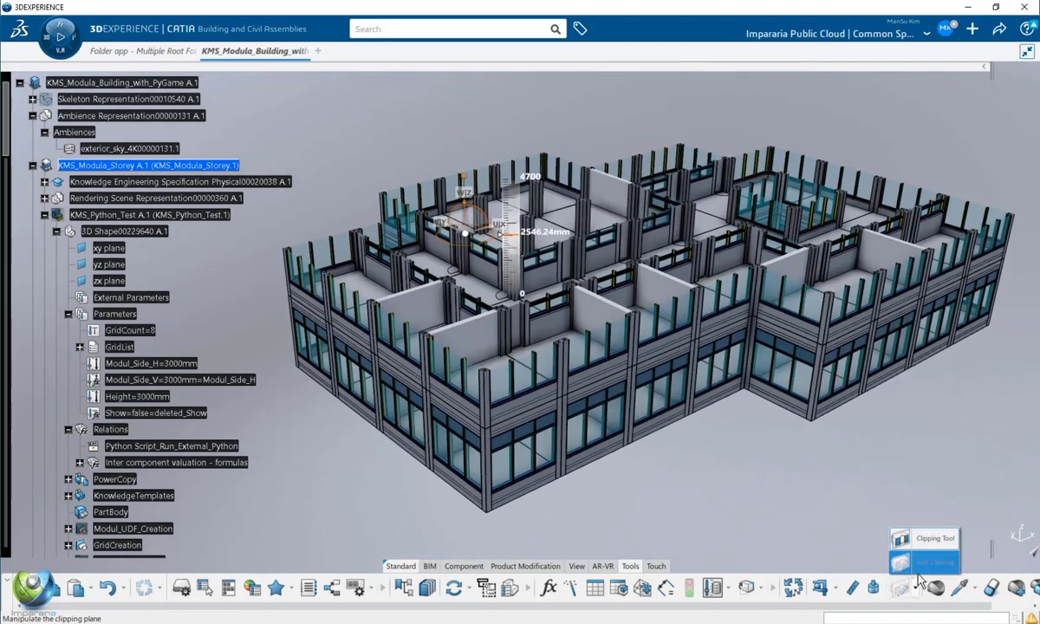
left_click(917, 589)
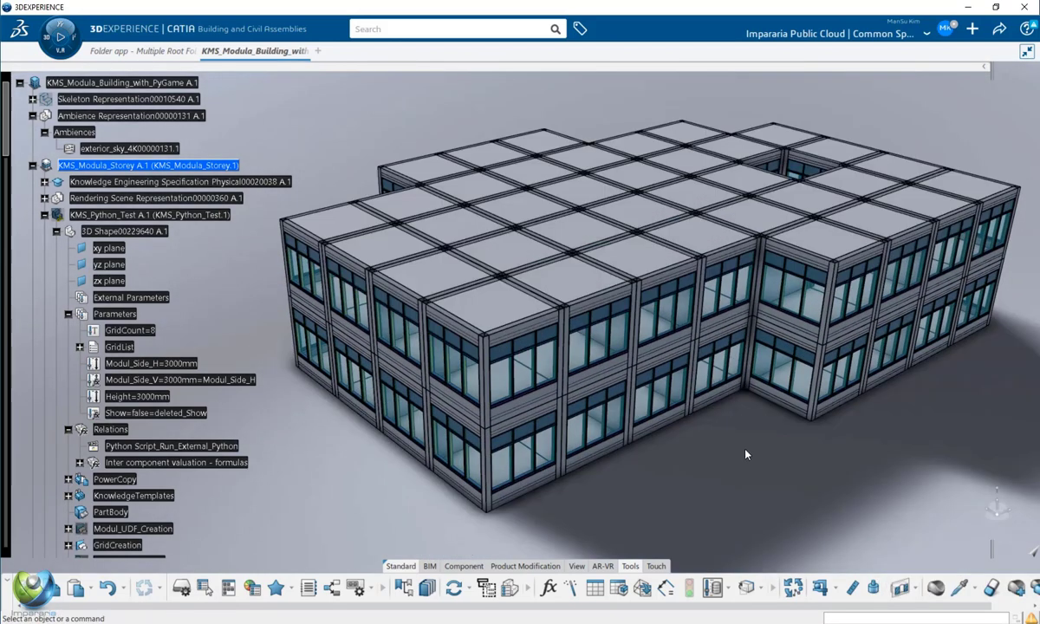
- Set the storey's Modul_Side_H parameter to 3500 mm
mouse_move(747, 449)
middle_mouse_down()
mouse_move(692, 463)
mouse_move(689, 403)
mouse_move(557, 368)
mouse_move(603, 424)
mouse_move(595, 434)
mouse_move(415, 440)
mouse_move(606, 390)
mouse_move(585, 424)
mouse_move(619, 457)
middle_mouse_up()
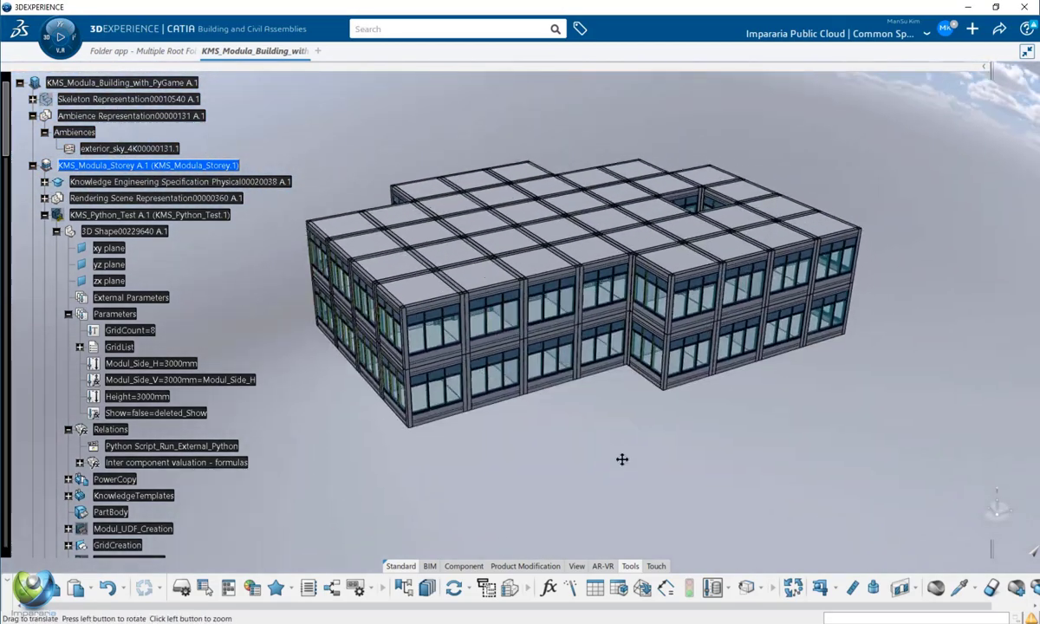
left_click(166, 364)
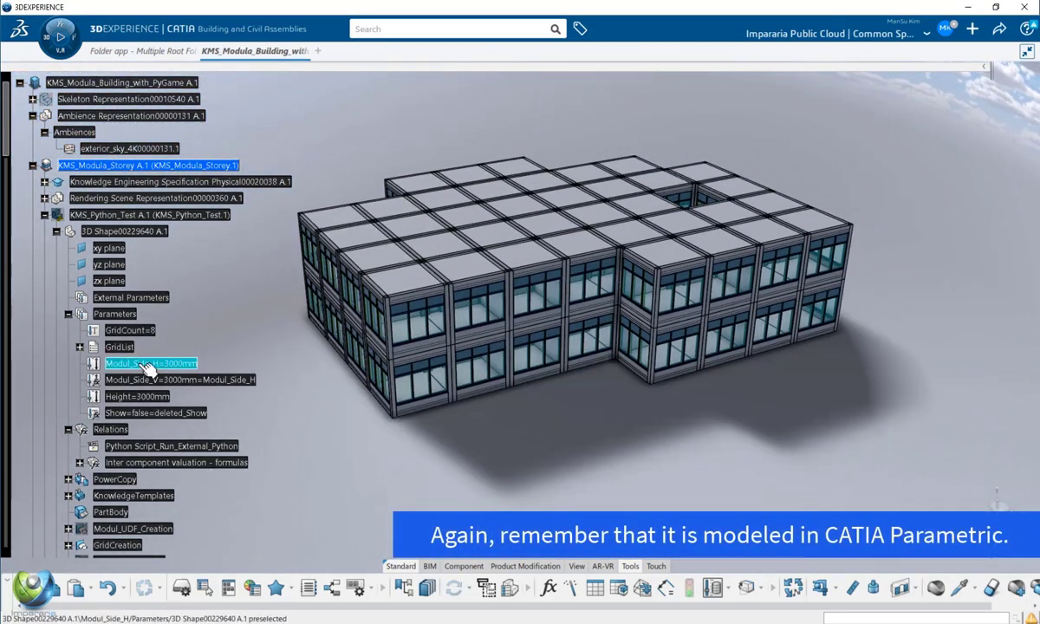
middle_click_drag(491, 378, 579, 399)
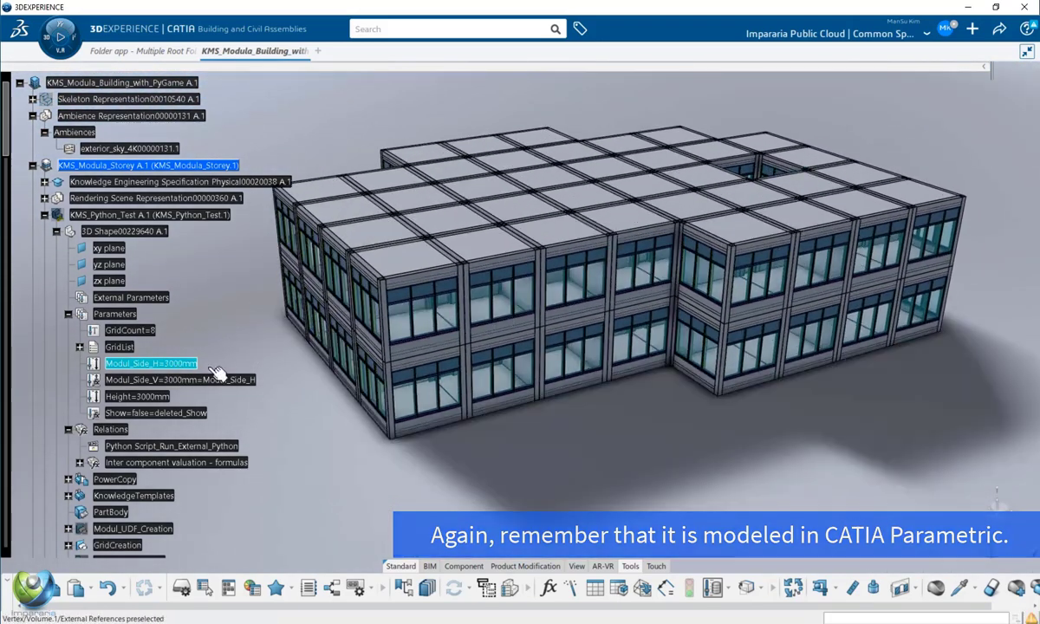
double_click(186, 364)
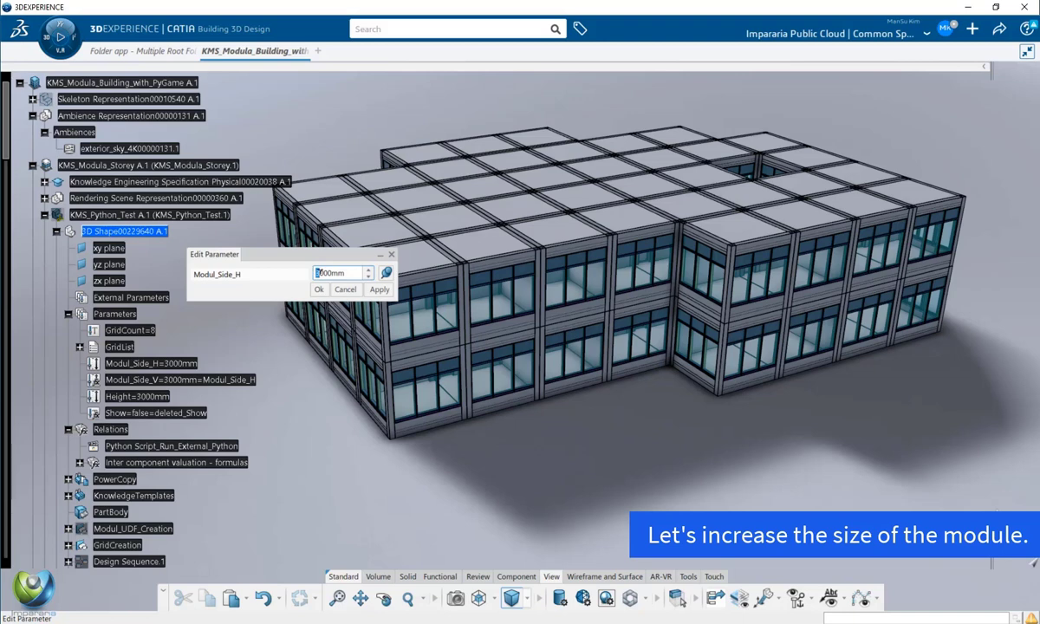
left_click(319, 291)
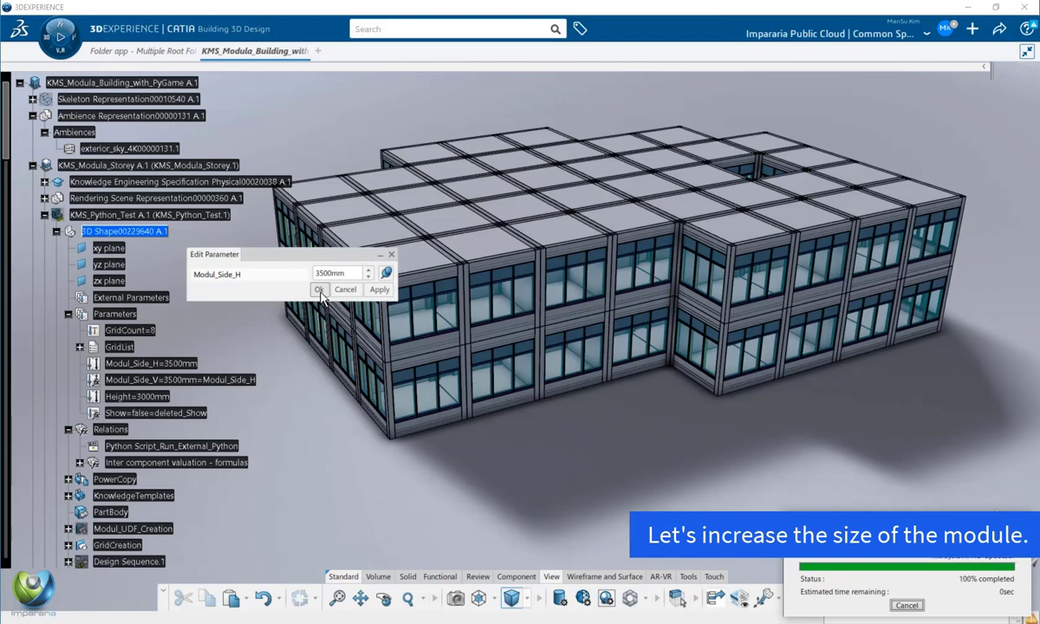
left_click(320, 290)
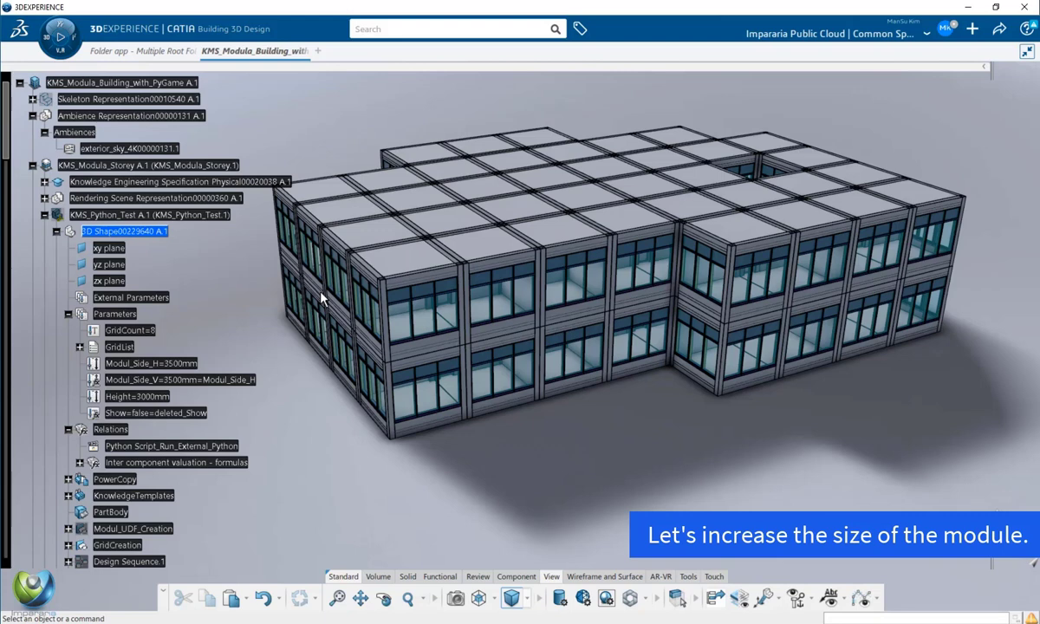
- Update KMS_Modula_Storey with the new module size and inspect the building's clipped upper storey
left_click(148, 167)
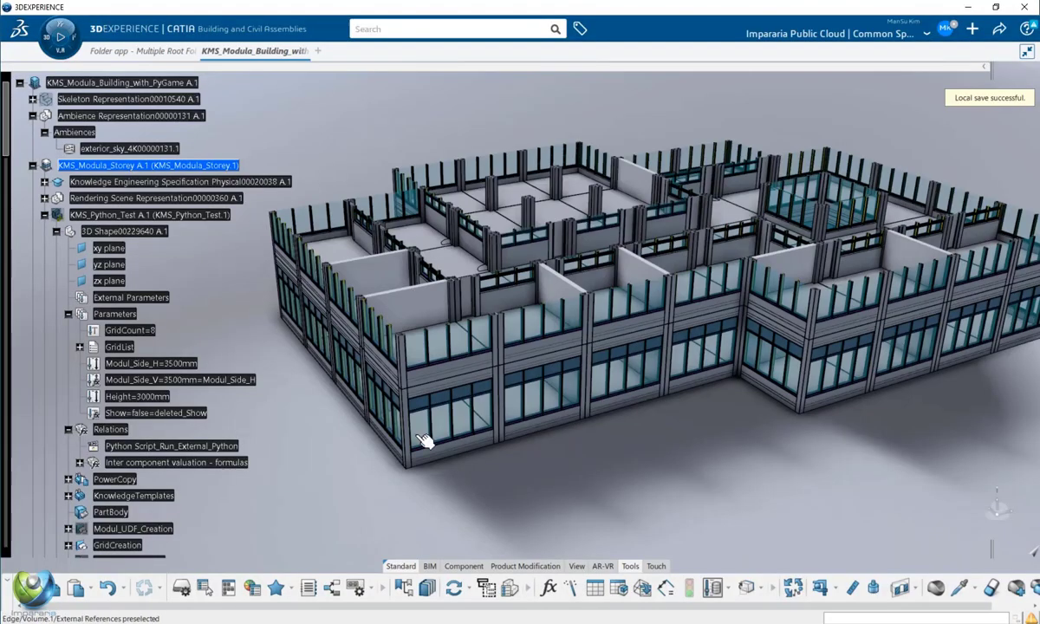
middle_click_drag(666, 409, 616, 435)
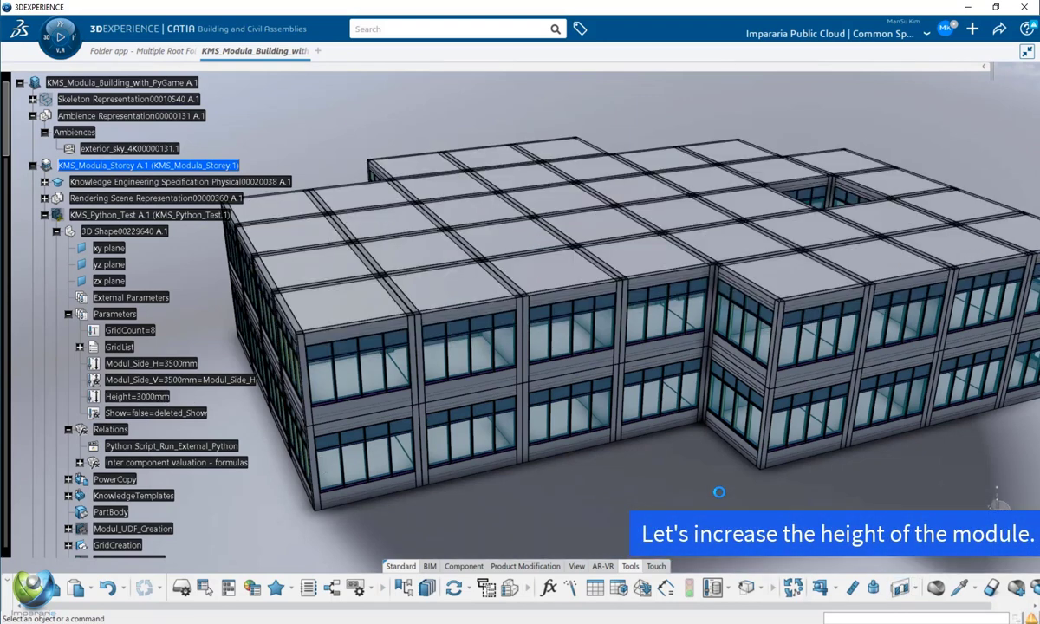
- Set the storey's Height parameter to 5000 mm
middle_click_drag(650, 489, 548, 469)
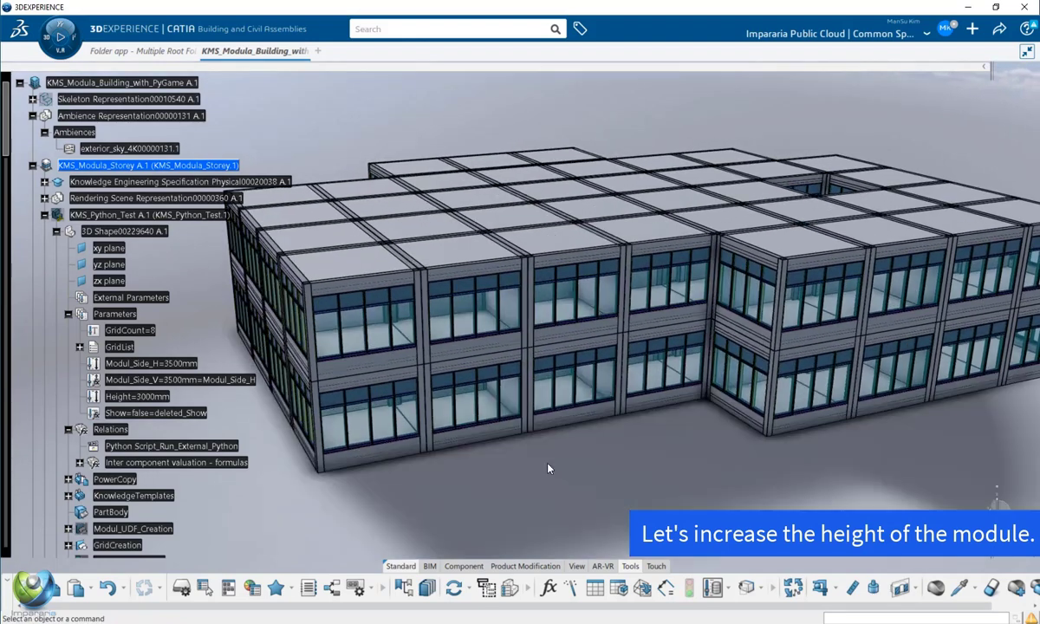
left_click(157, 396)
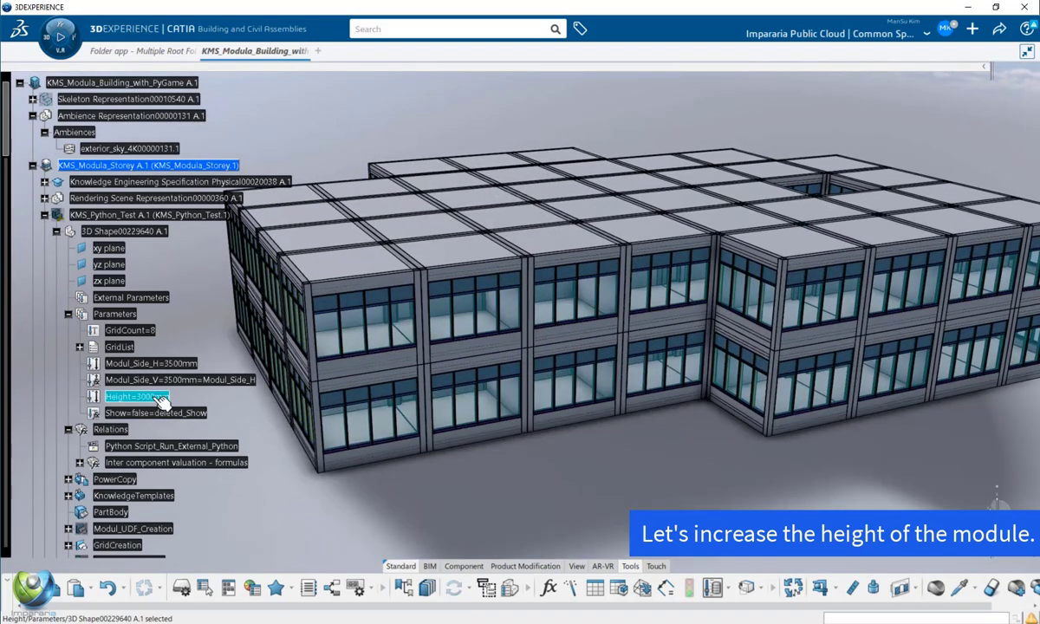
double_click(160, 396)
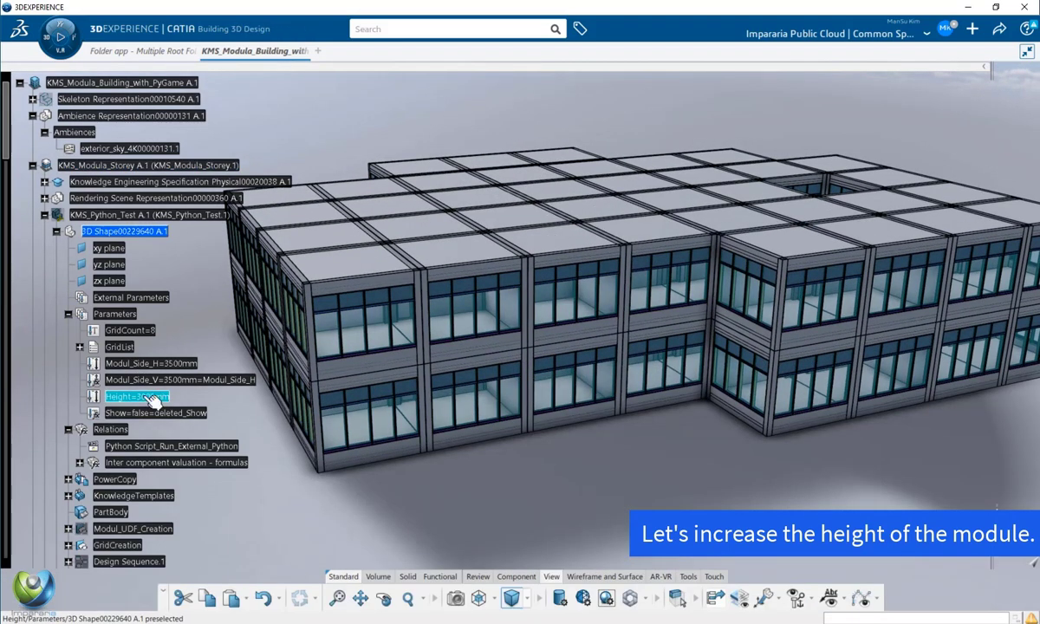
double_click(154, 396)
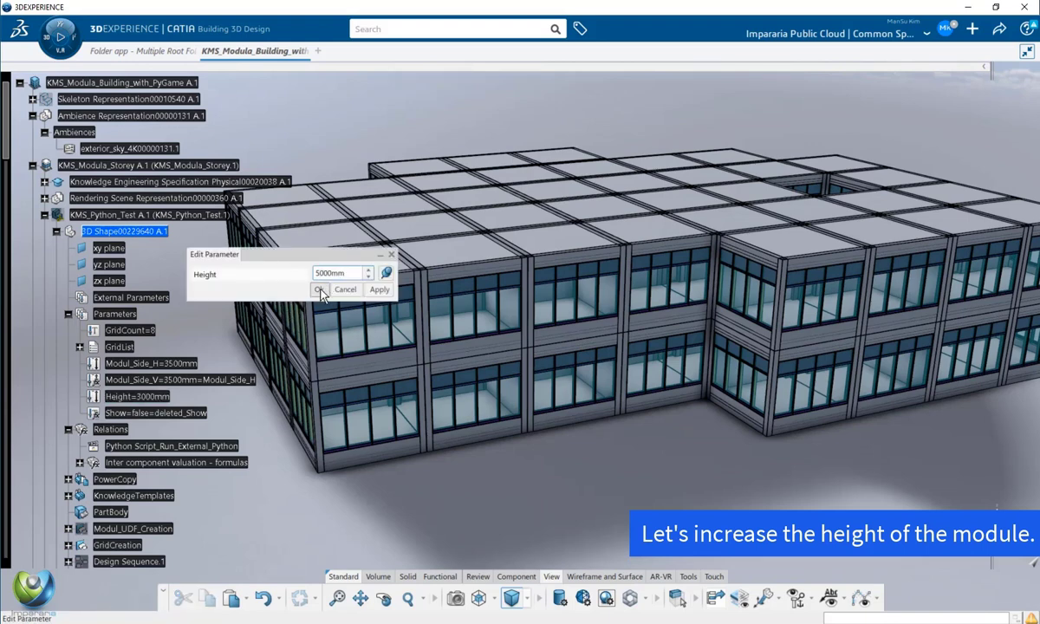
left_click(319, 290)
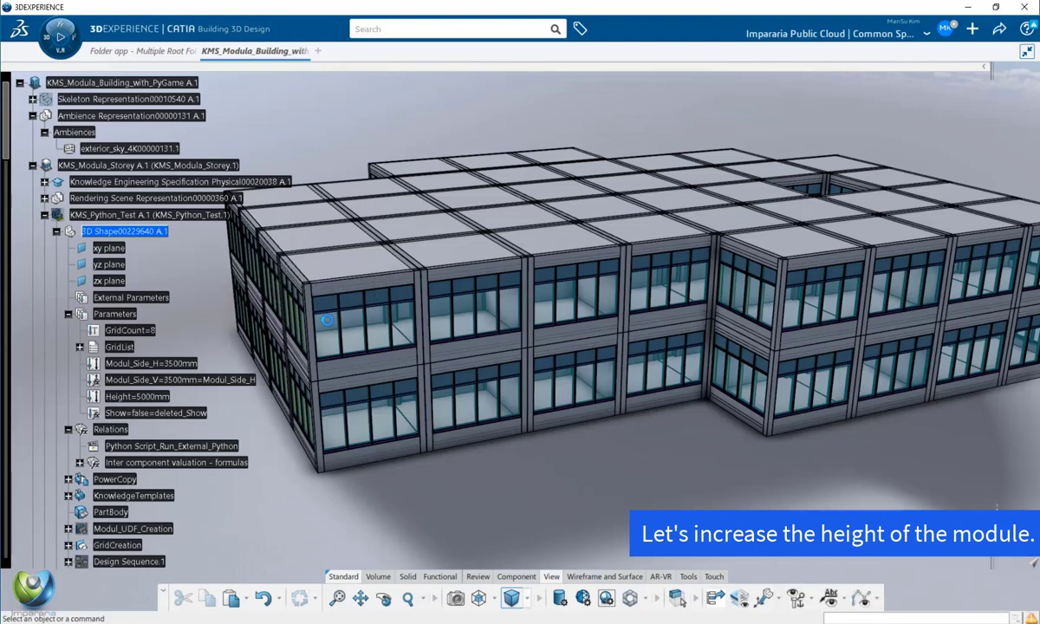
- Update KMS_Modula_Storey to apply the new height and review the building's exterior
left_click(132, 166)
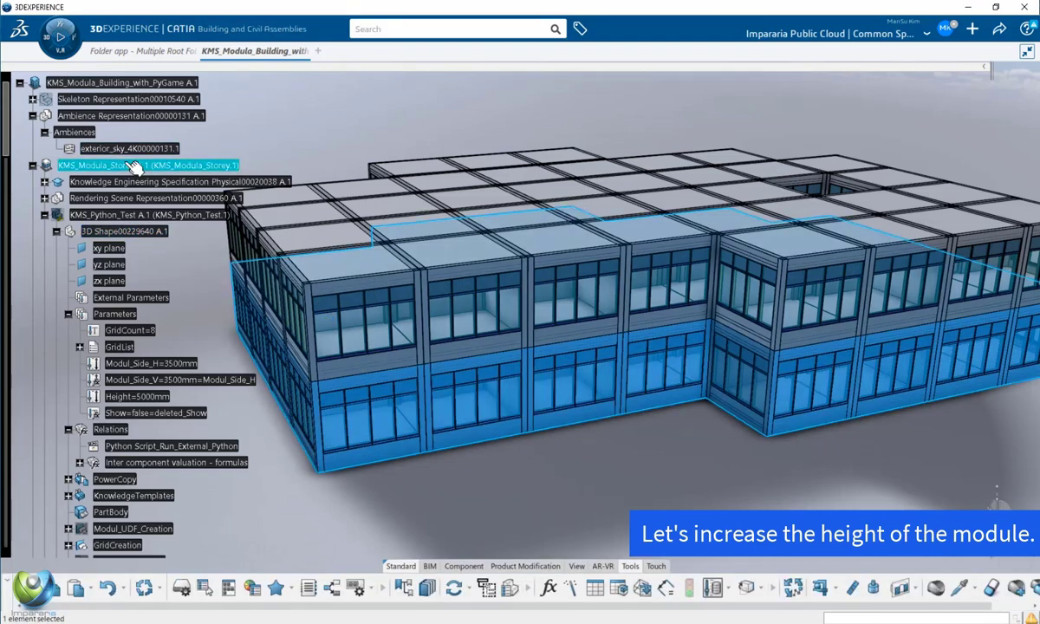
key("ctrl+u")
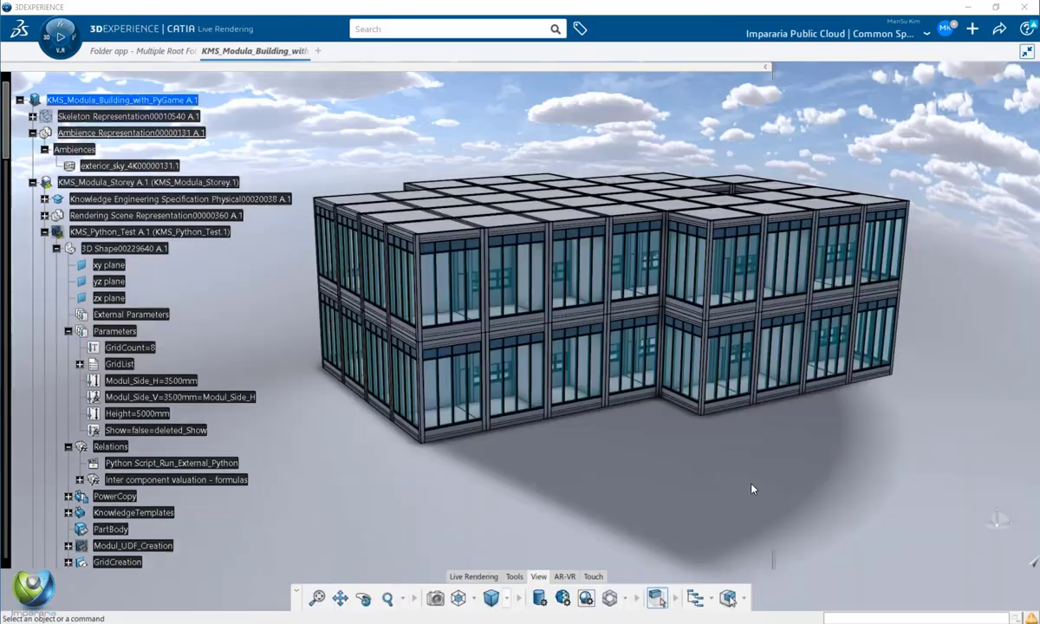
middle_click_drag(668, 453, 728, 437)
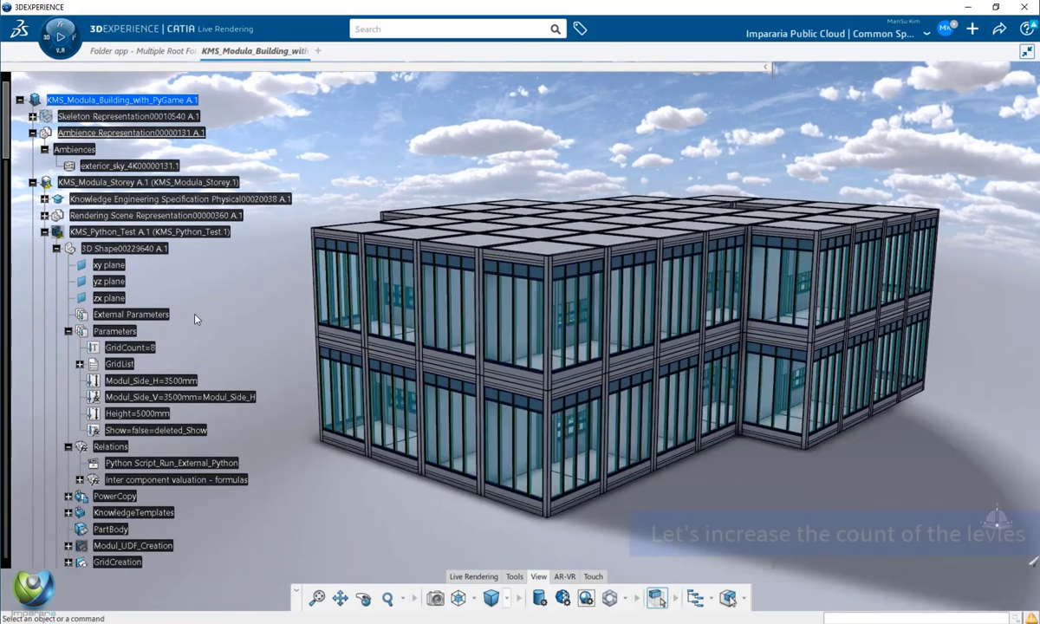
- Set the Count parameter in the building's skeleton representation to 4 and make the root building assembly active
left_click(32, 116)
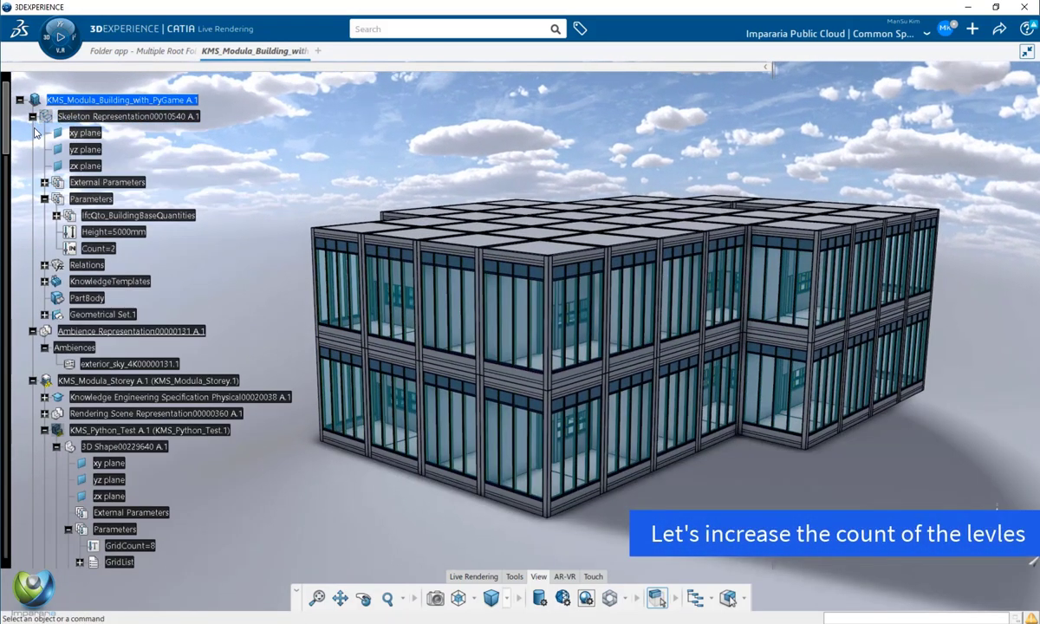
double_click(111, 250)
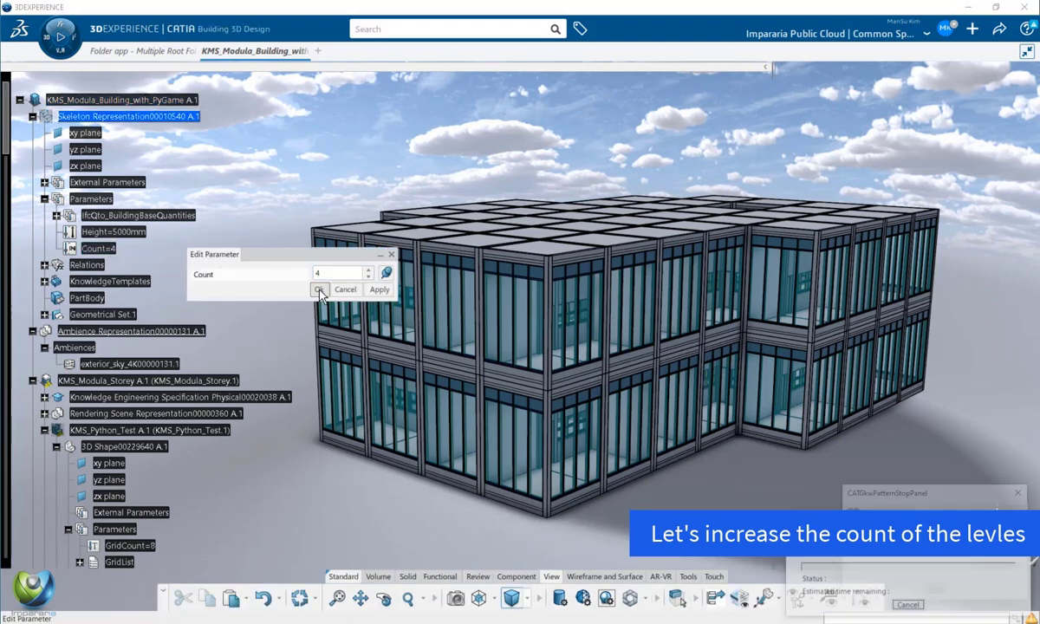
left_click(318, 289)
double_click(112, 100)
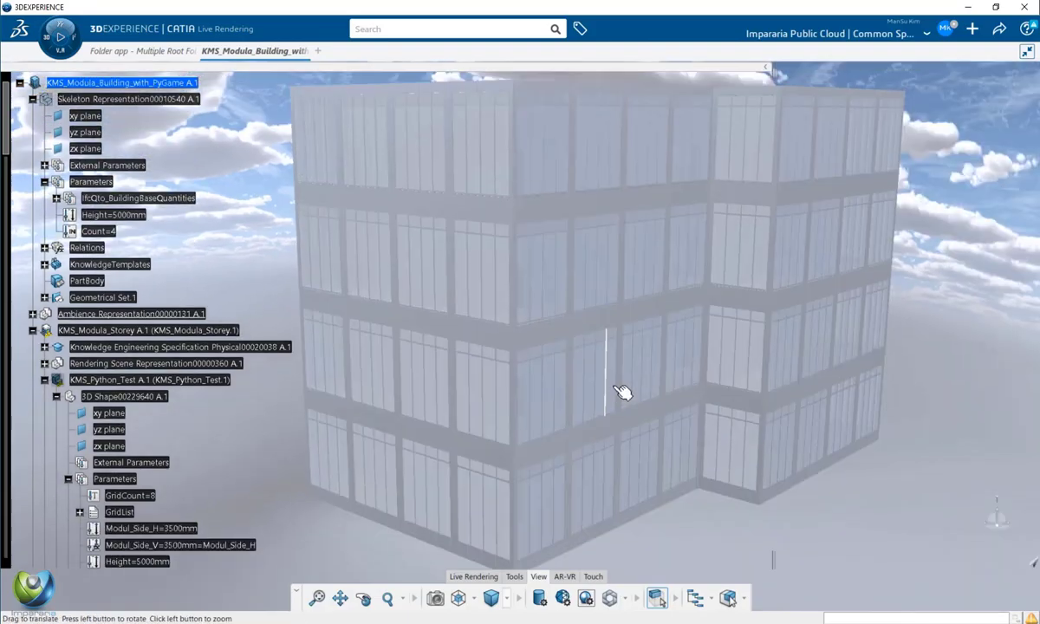
- Show the clipped building interior with object materials and without edges, and close the view mode settings
middle_click_drag(622, 394, 568, 520)
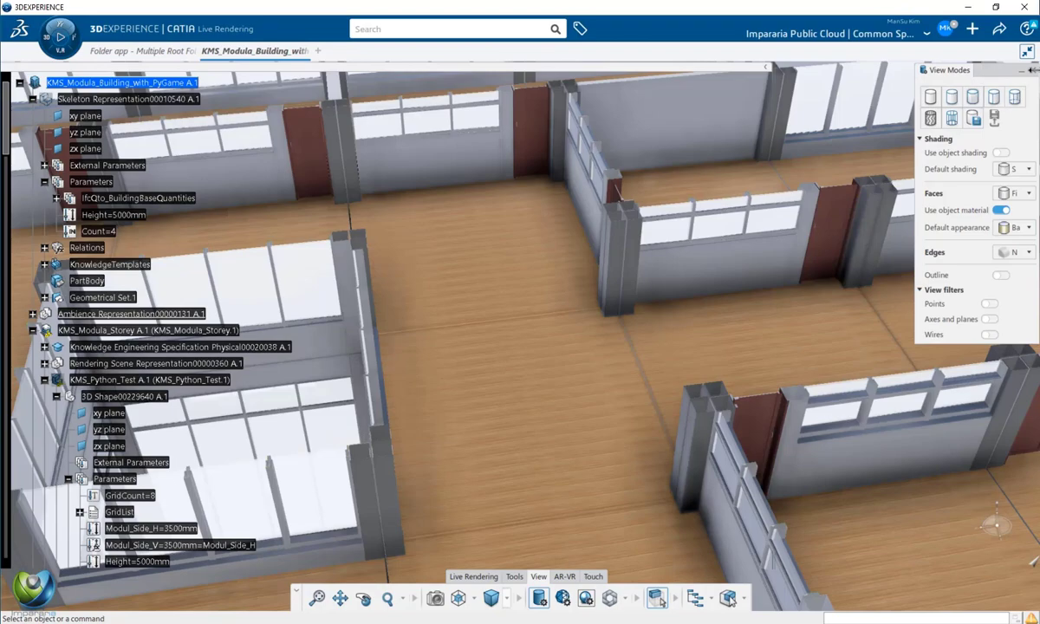
left_click(1022, 73)
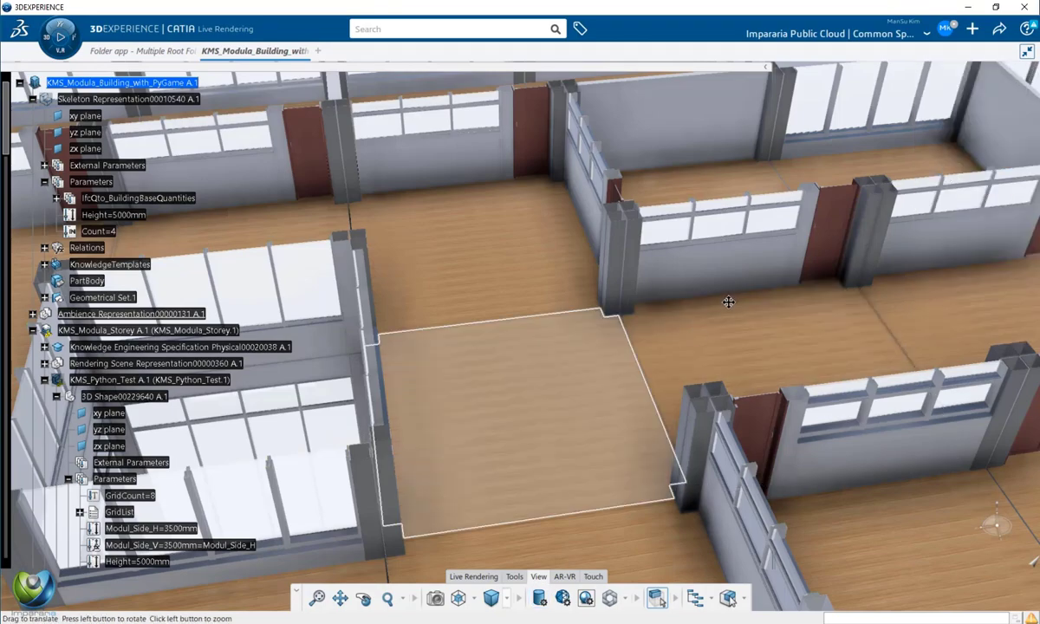
- Examine the storeys through a vertical clipping plane, from the overall section down to the floor slabs
middle_click_drag(727, 301, 566, 370)
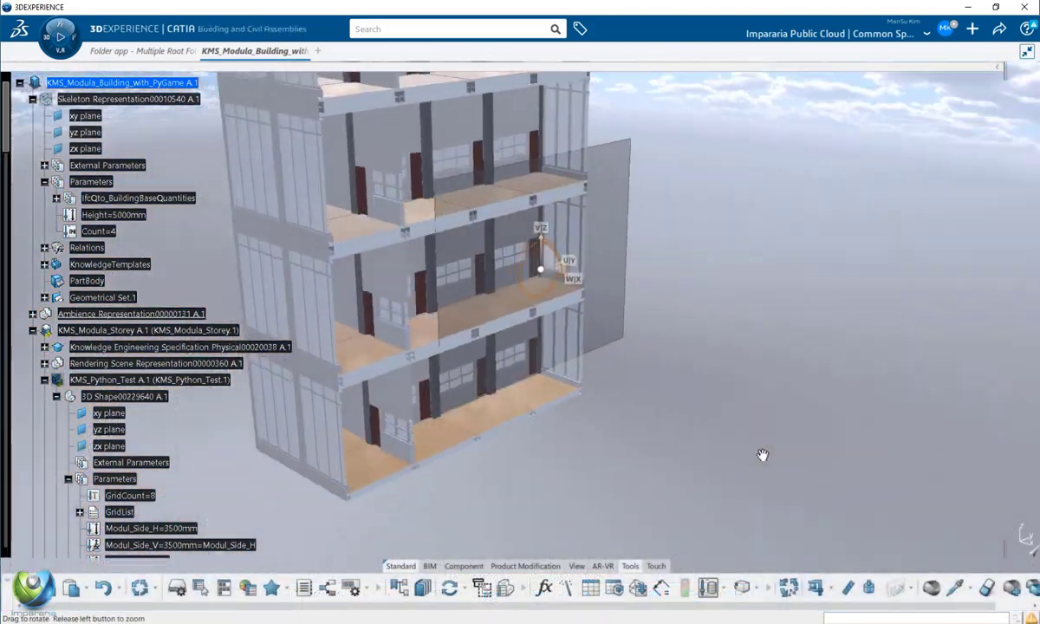
middle_click_drag(762, 455, 629, 440)
middle_click_drag(765, 428, 716, 351)
middle_click_drag(683, 186, 624, 259)
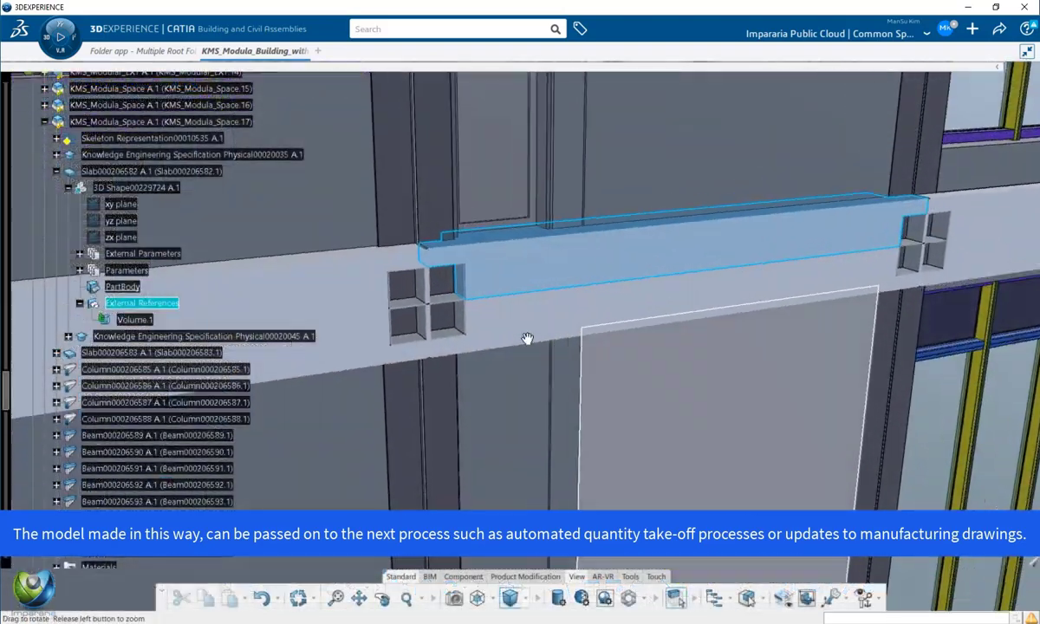
- Inspect the highlighted slab in the clipped section, end the clipping, and view the complete building from above
middle_click_drag(527, 338, 620, 455)
left_click(631, 578)
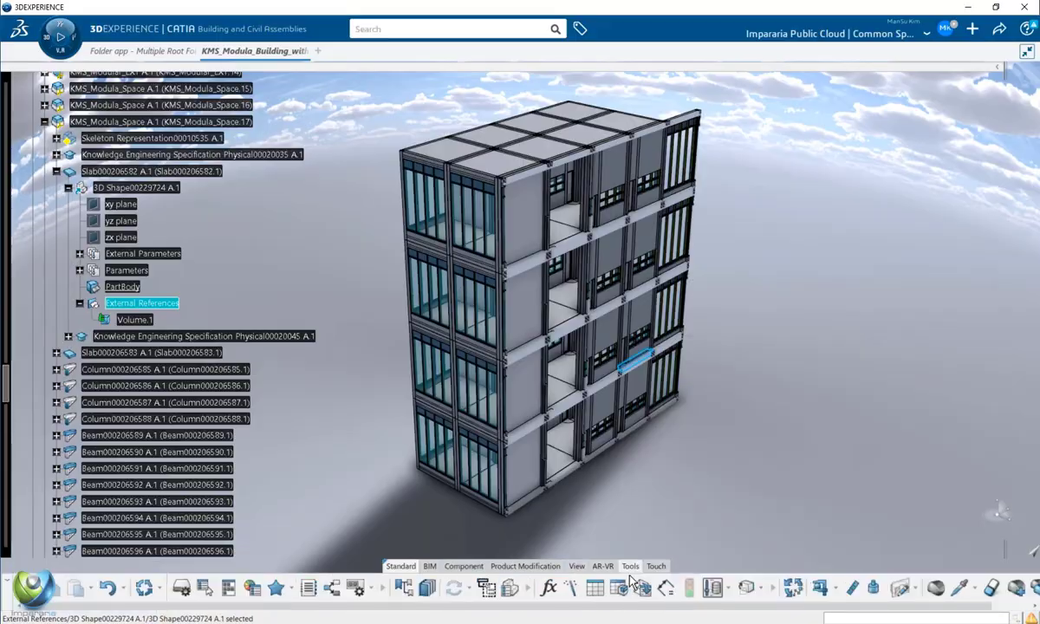
middle_click_drag(533, 409, 804, 490)
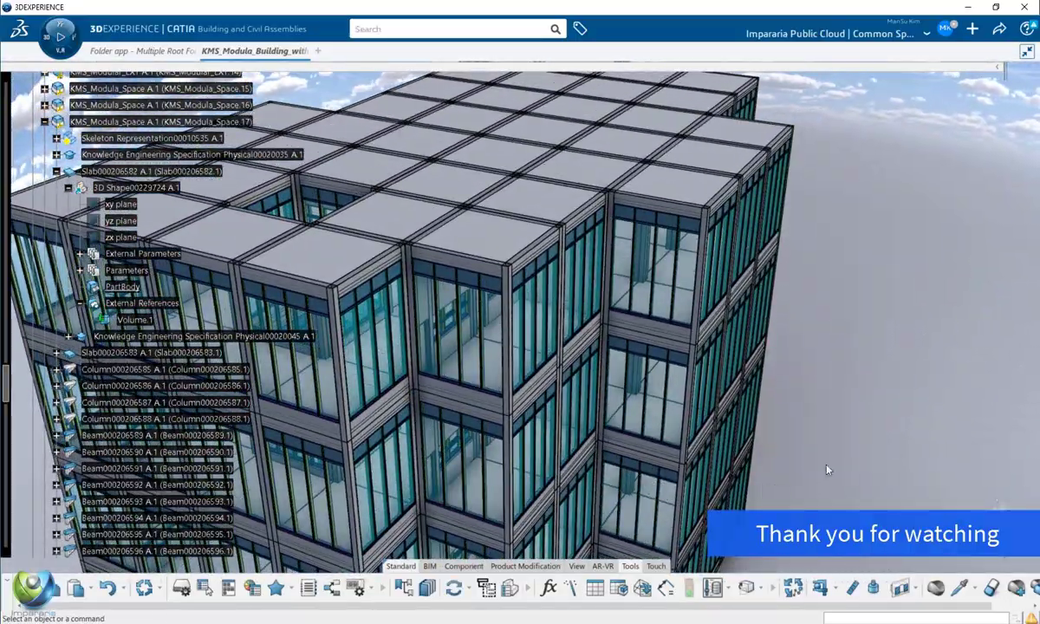